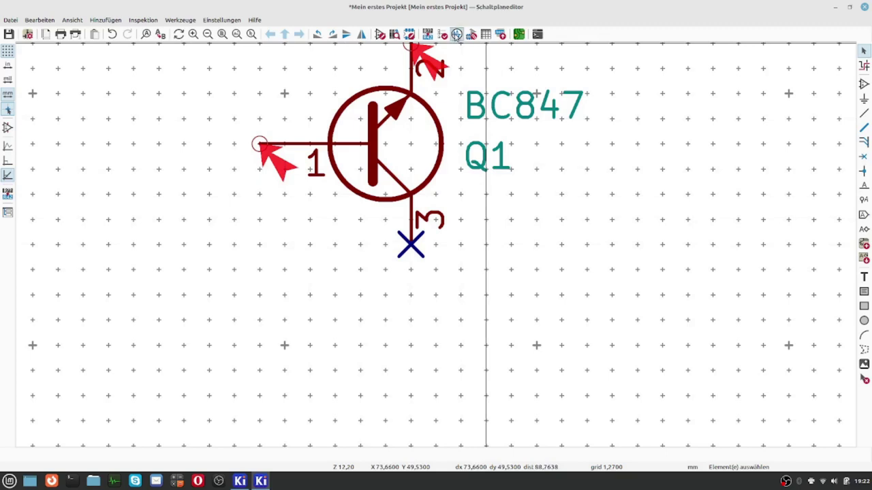
# Step: Look at the empty Spice simulator window and close it again
pyautogui.click(456, 34)
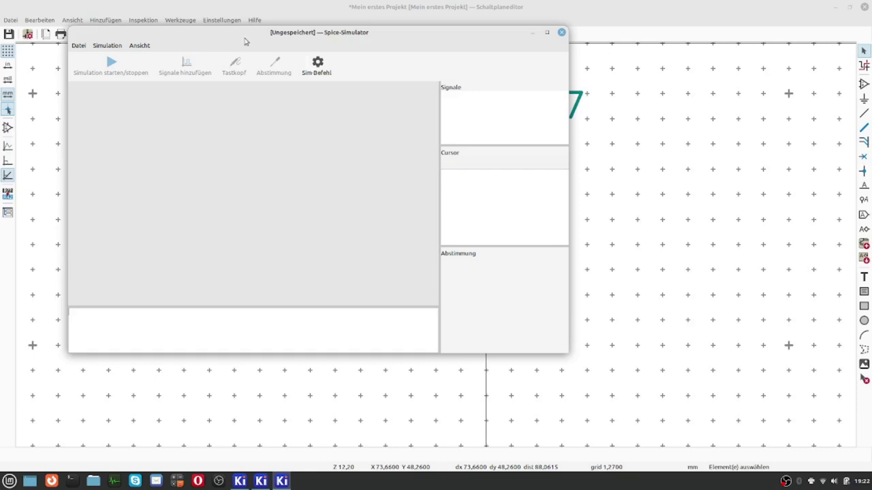
pyautogui.click(561, 34)
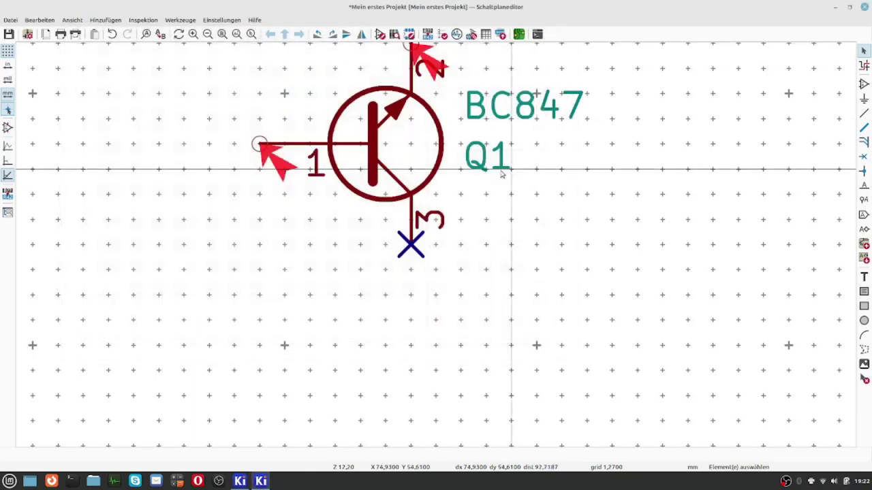
pyautogui.scroll(-2, 483, 171)
pyautogui.scroll(2, 438, 250)
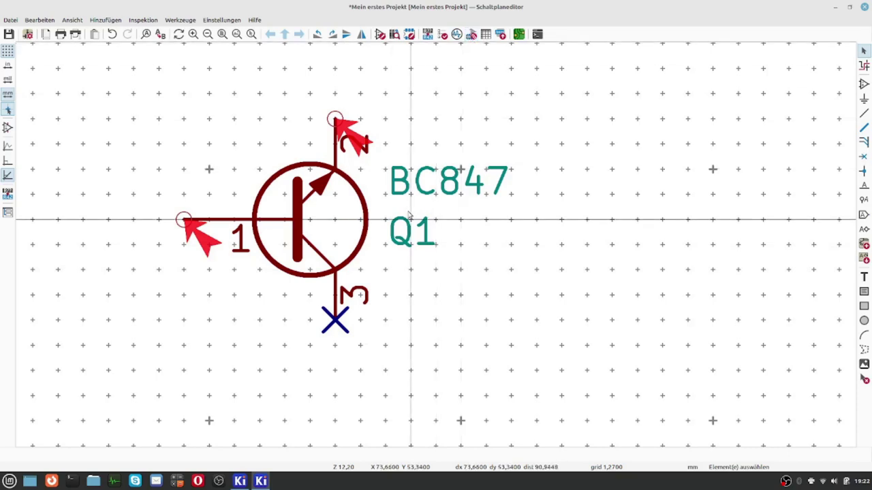
# Step: Open the footprint assignment tool, select resistor R4 and filter the footprints to the Resistor_SMD library
pyautogui.click(471, 35)
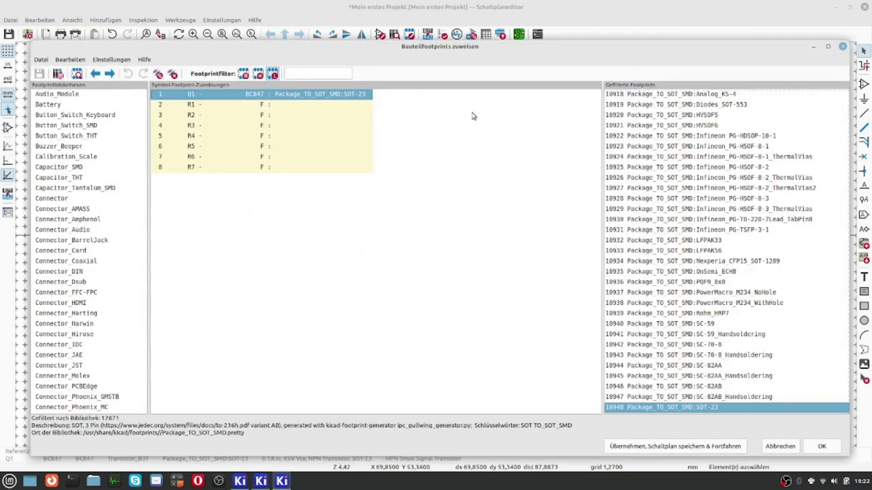
pyautogui.click(317, 157)
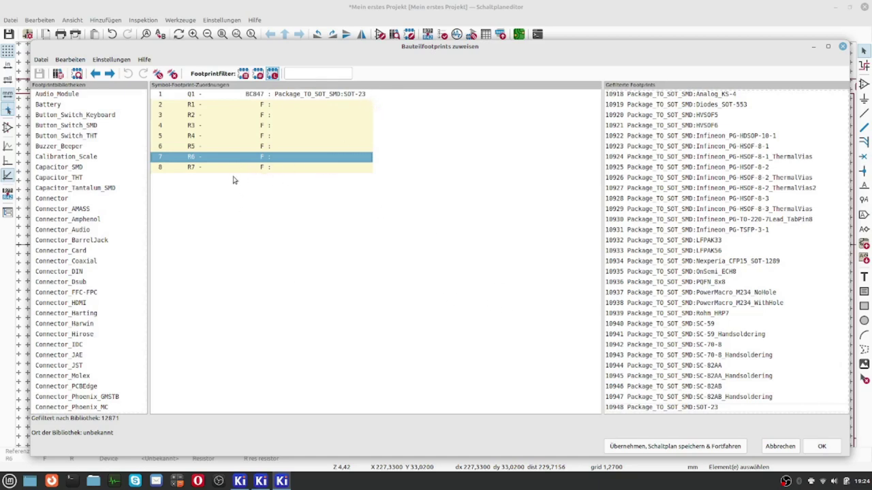
pyautogui.click(270, 137)
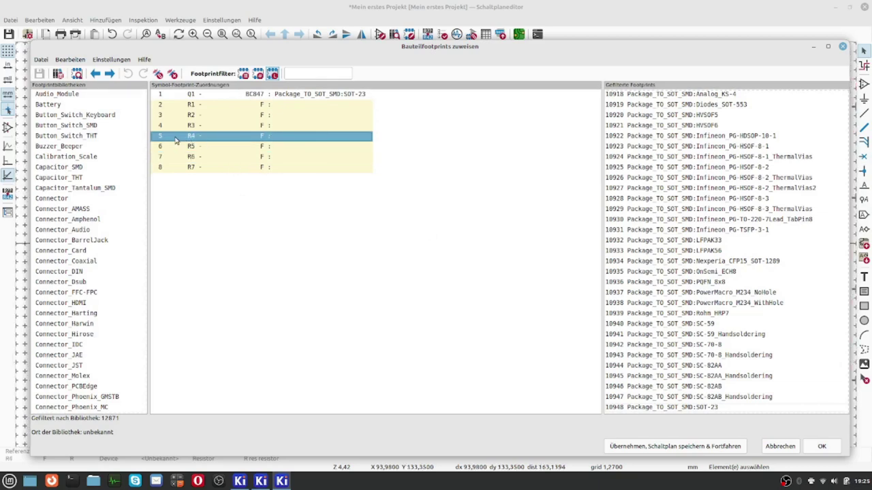
pyautogui.scroll(-4, 83, 228)
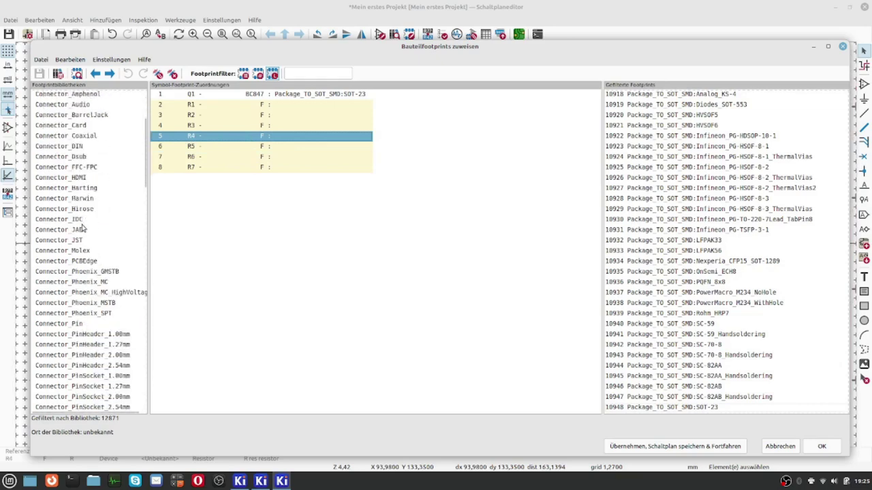
pyautogui.scroll(-20, 81, 228)
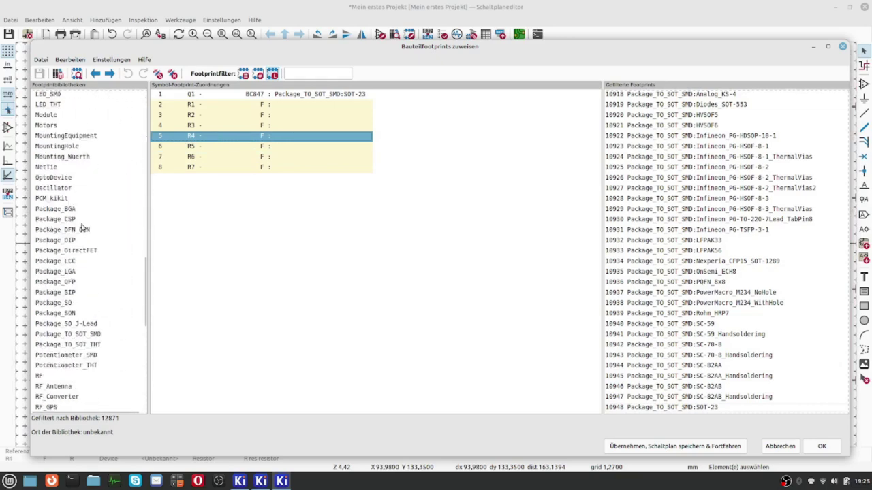
pyautogui.scroll(-7, 82, 229)
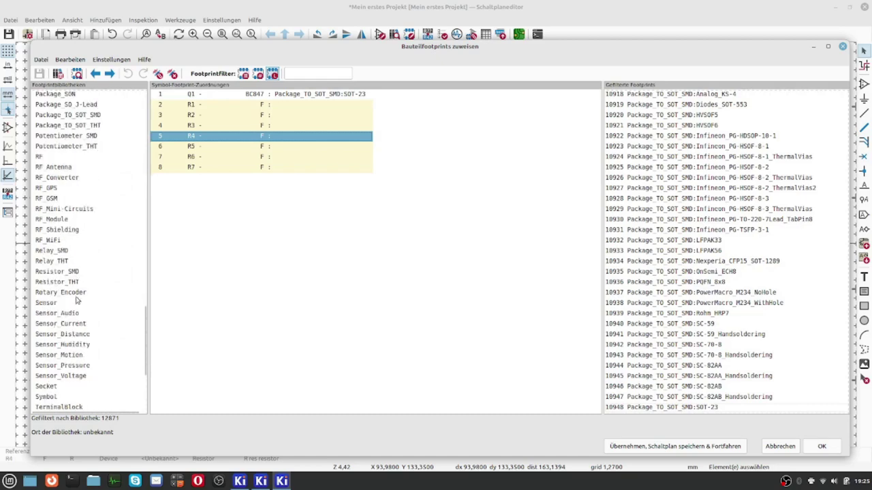
pyautogui.click(64, 283)
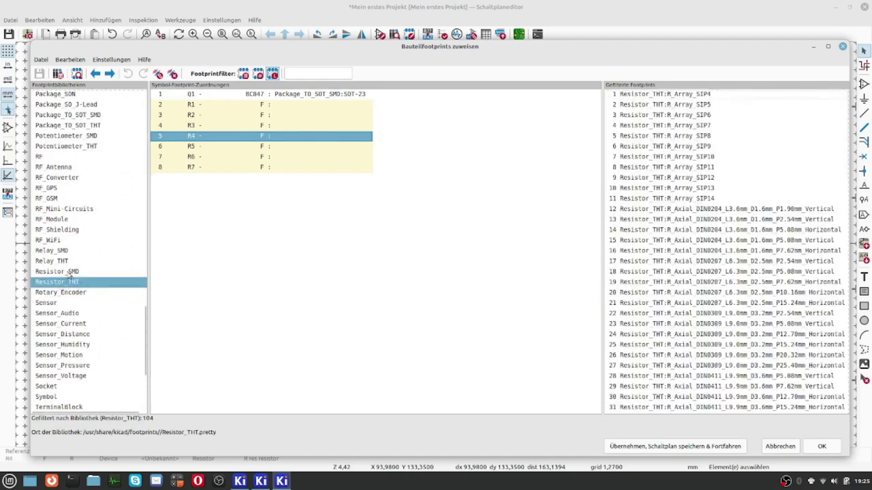
pyautogui.click(68, 272)
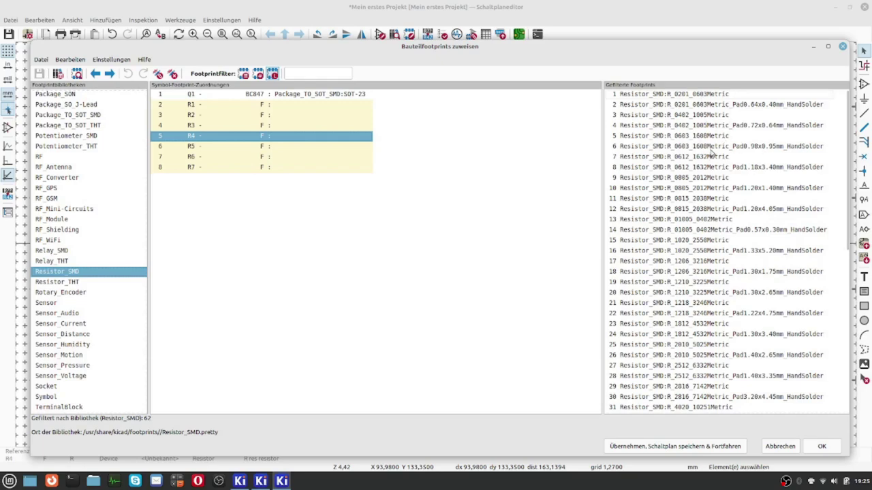
# Step: Assign the footprint R_0805_2012Metric_Pad1.20x1.40mm_HandSolder to resistor R4
pyautogui.scroll(-5, 711, 318)
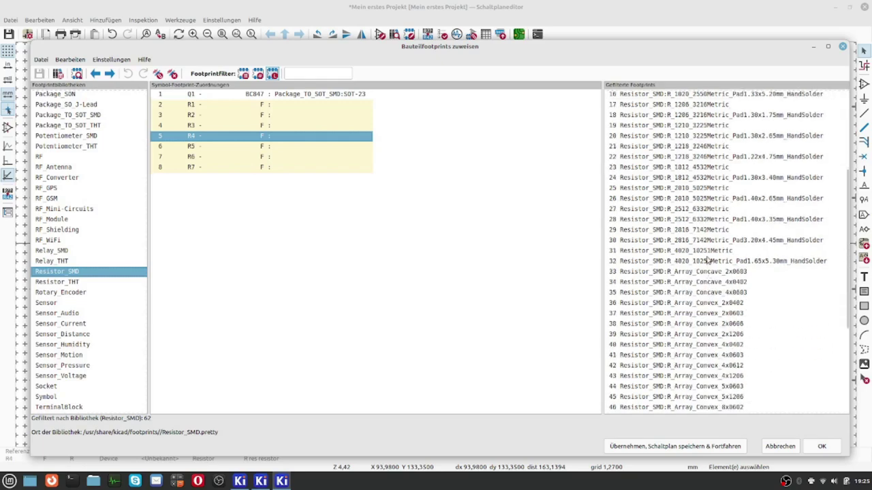
pyautogui.scroll(1, 723, 237)
pyautogui.scroll(4, 720, 228)
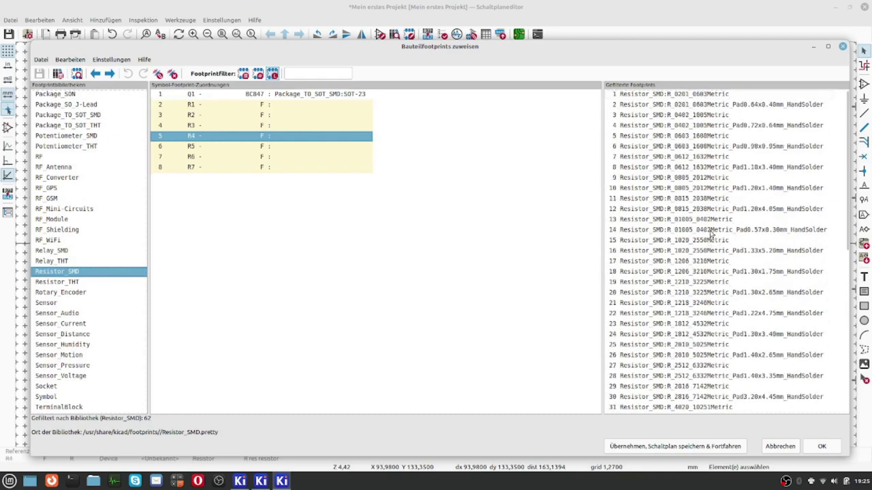
pyautogui.click(703, 202)
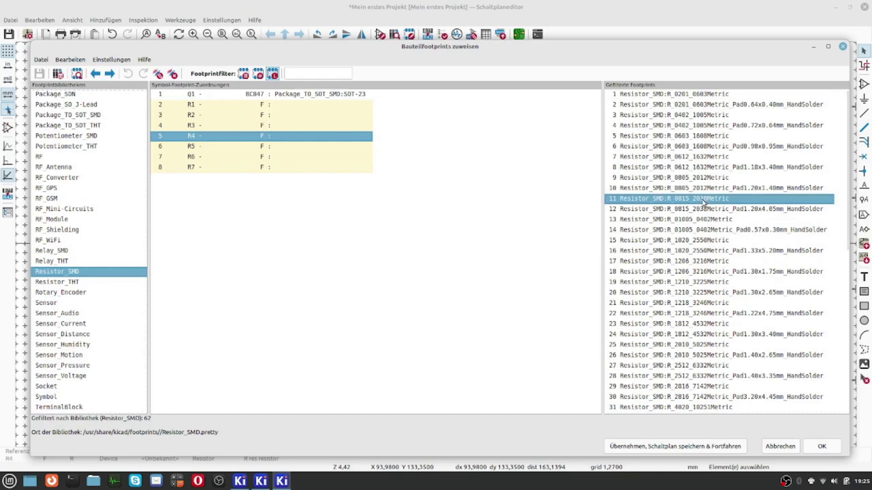
pyautogui.click(679, 188)
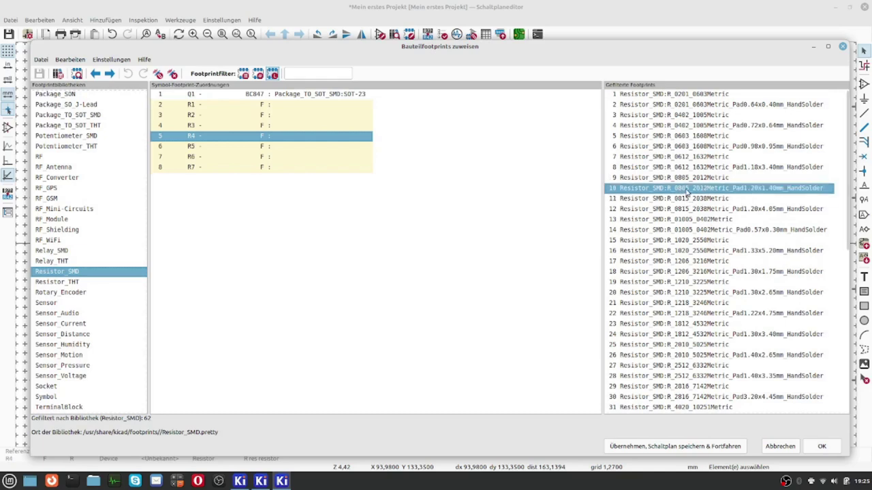
pyautogui.doubleClick(664, 191)
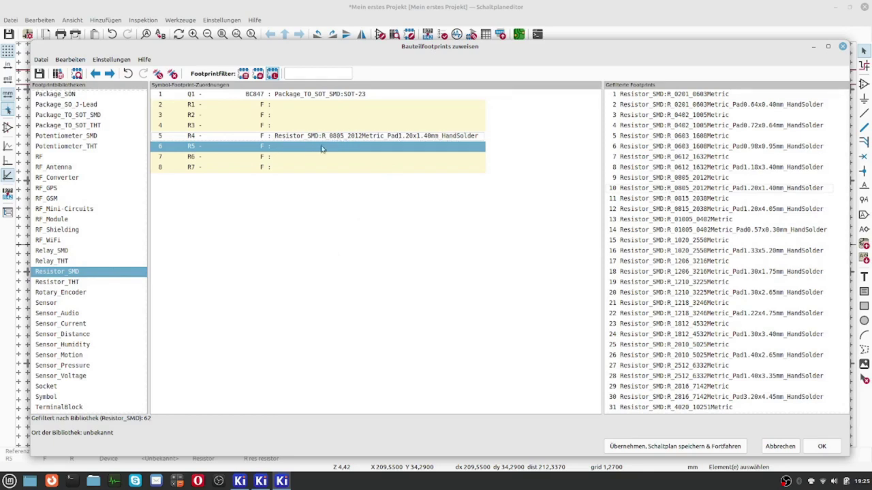
# Step: Assign the footprint R_1206_3216Metric_Pad1.30x1.75mm_HandSolder from the Resistor_SMD library to resistor R5
pyautogui.click(696, 272)
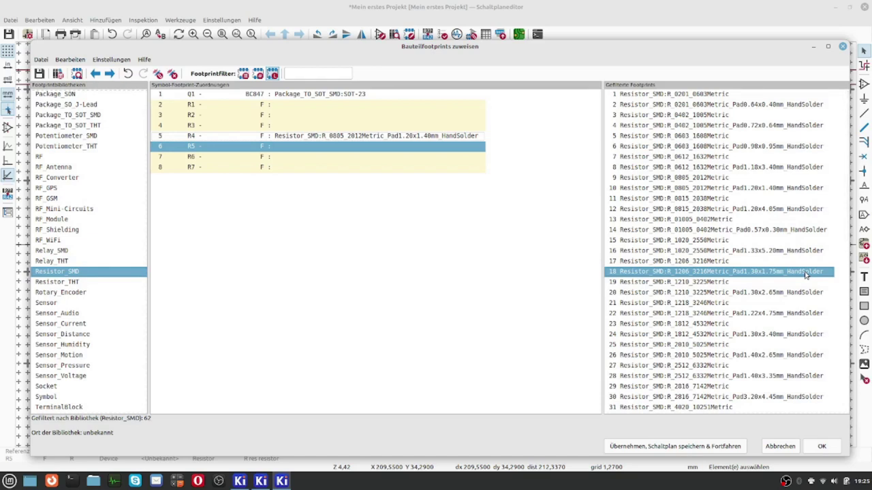
pyautogui.click(683, 263)
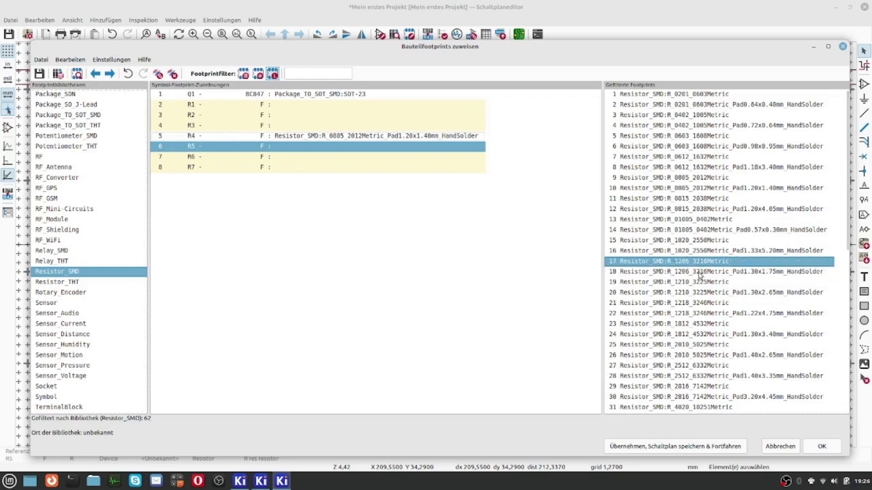
pyautogui.doubleClick(700, 272)
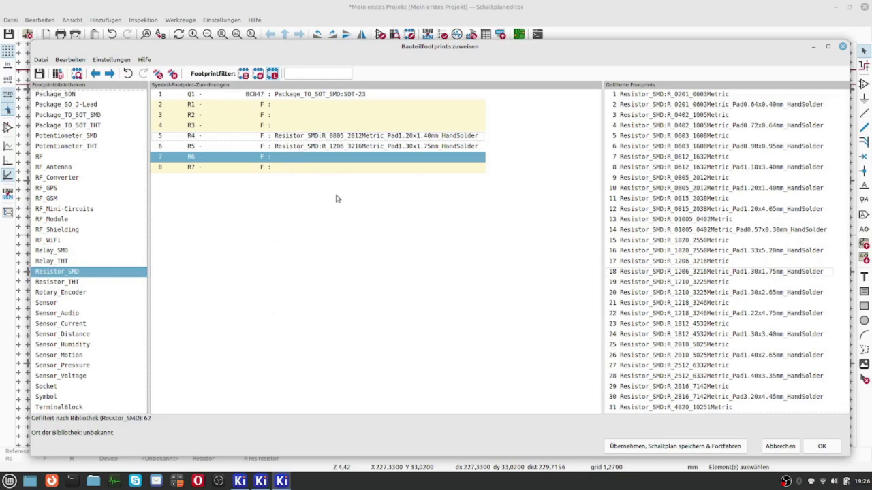
# Step: Preview R_Axial_DIN0207_L6.3mm_D2.5mm_P7.62mm_Horizontal from the Resistor_THT library, assign it to resistor R6 and accept the footprint assignments
pyautogui.click(84, 283)
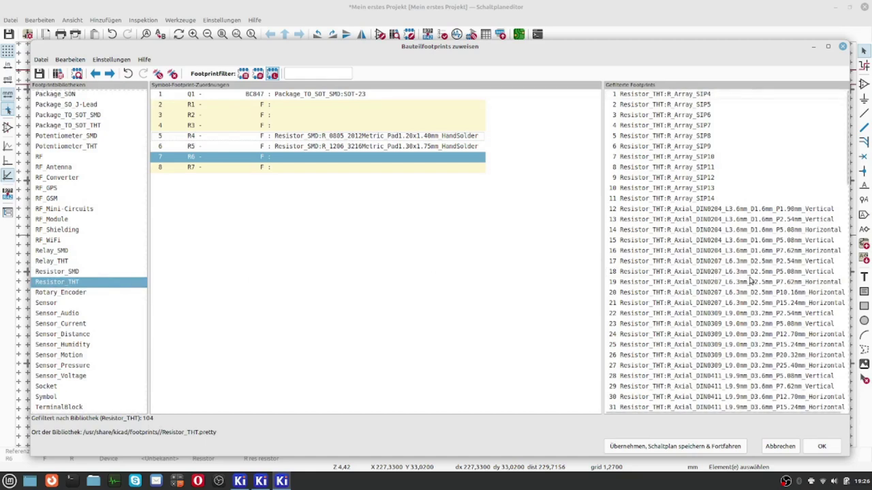
pyautogui.click(719, 283)
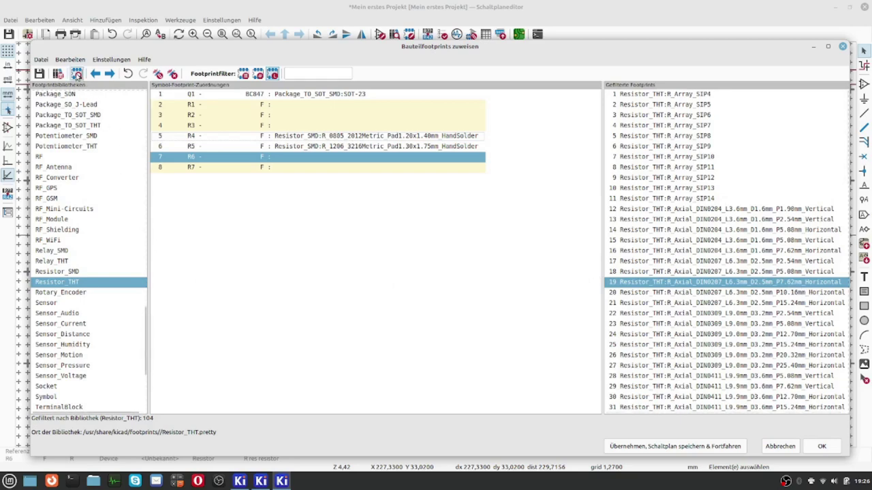
pyautogui.click(77, 74)
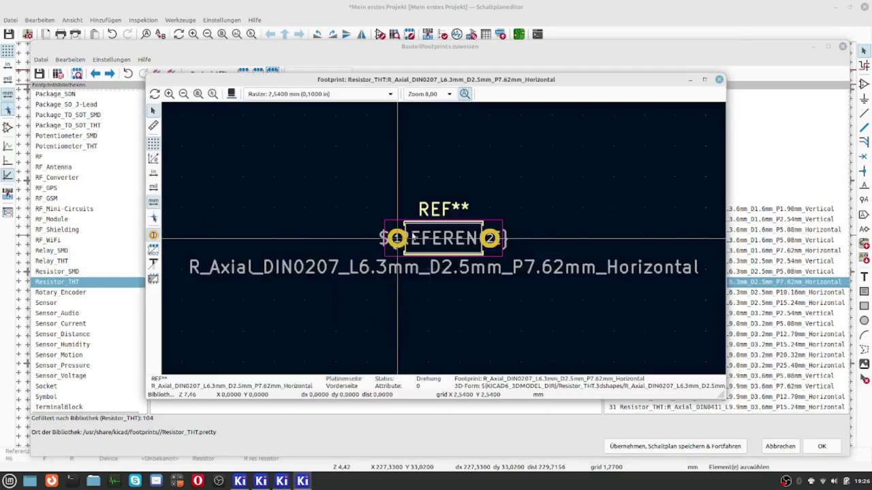
pyautogui.scroll(4, 412, 237)
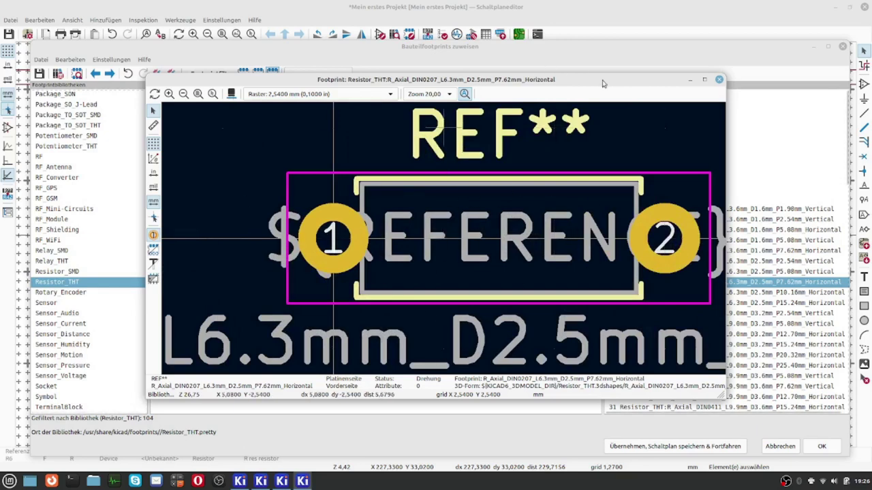
pyautogui.click(718, 79)
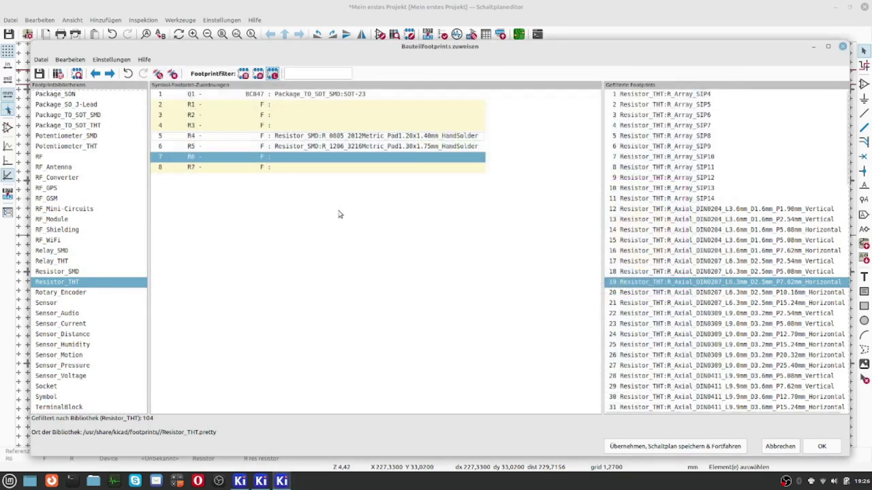
pyautogui.doubleClick(666, 286)
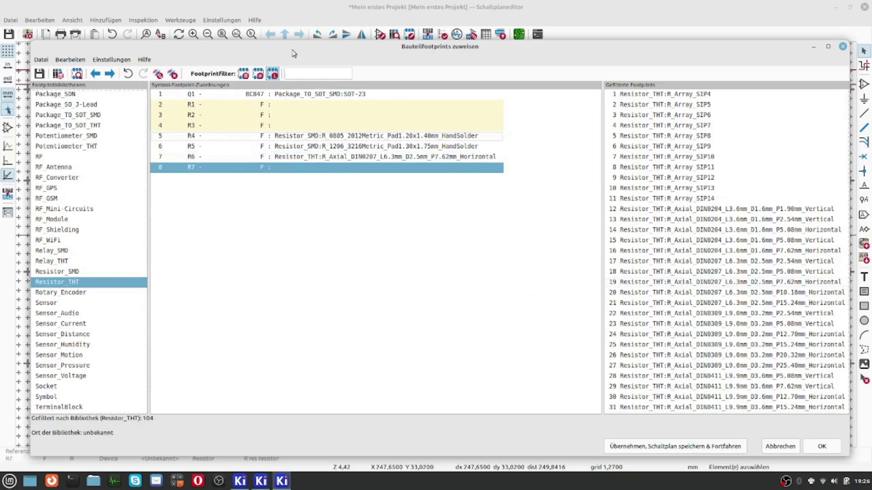
pyautogui.click(822, 447)
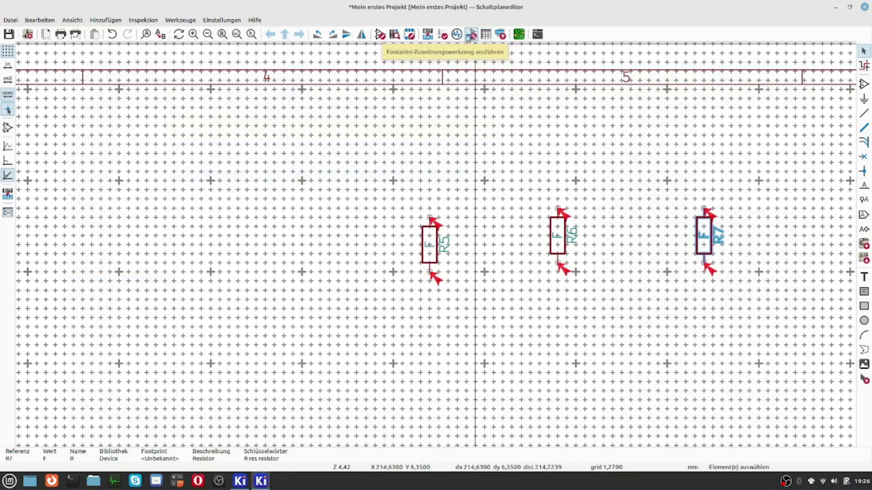
# Step: Open the symbol fields table, enlarge its window and set the value of the grouped resistors R1-R3 and R7 to 4k7
pyautogui.click(486, 34)
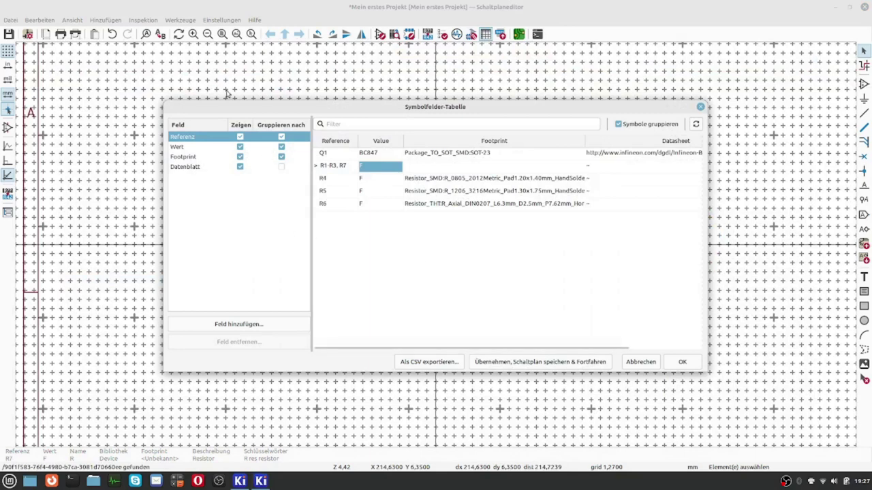
pyautogui.moveTo(223, 111); pyautogui.dragTo(111, 60)
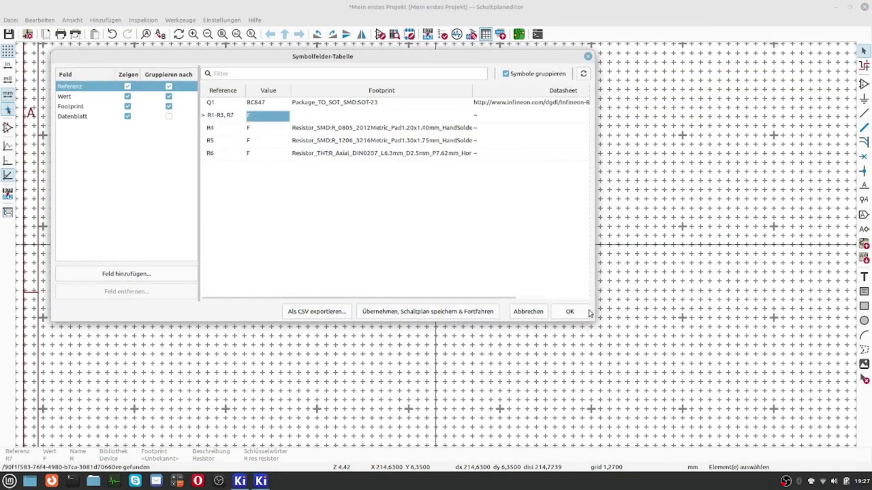
pyautogui.moveTo(592, 319); pyautogui.dragTo(855, 463)
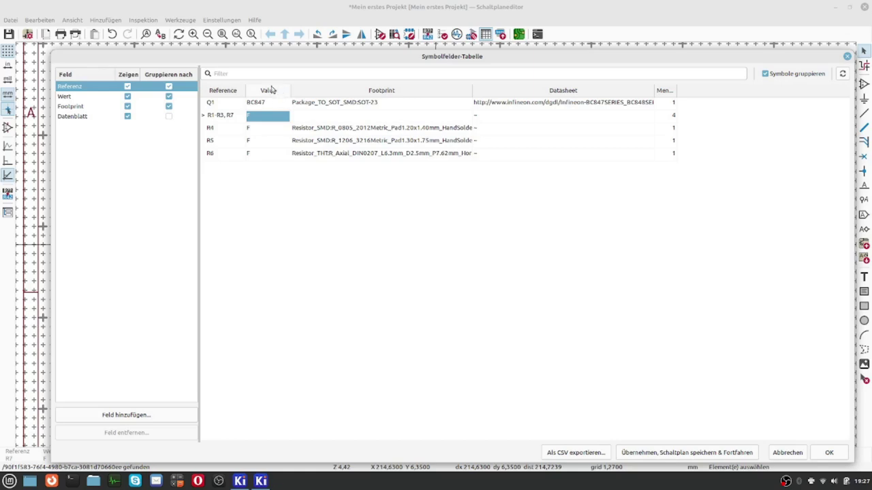
pyautogui.click(274, 117)
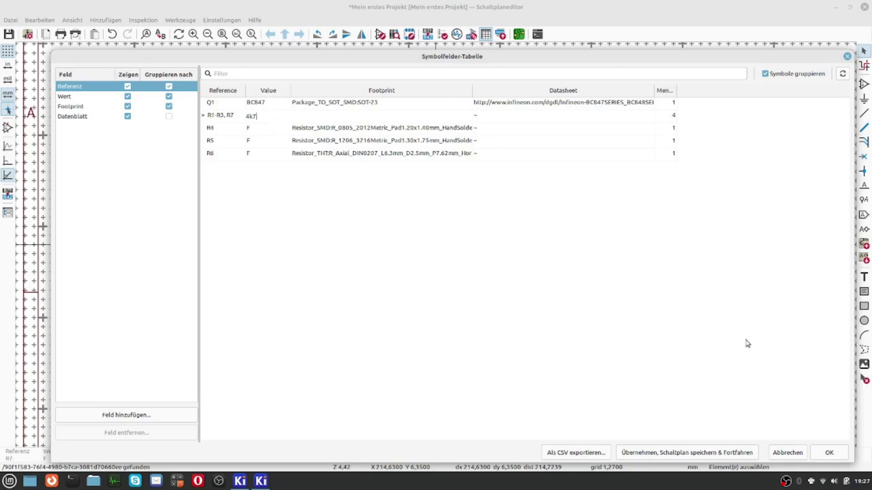
pyautogui.click(421, 234)
pyautogui.press('Return')
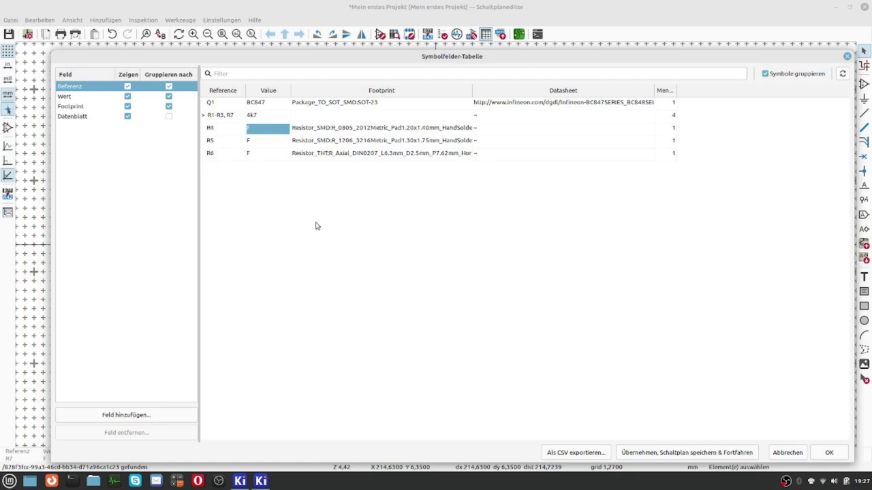
# Step: Set the values of R4 to 1k, R5 to 10k and R6 to 100k, and accept the symbol fields table
pyautogui.write('1k')
pyautogui.press('Return')
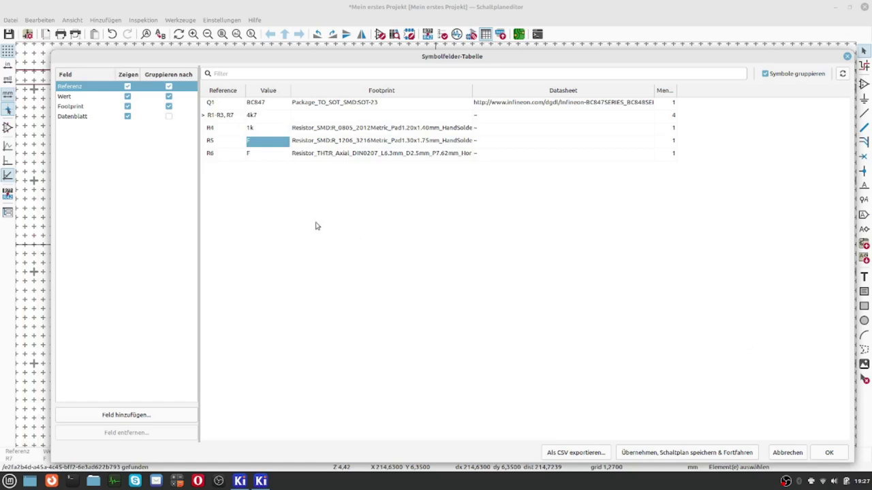
pyautogui.write('10k')
pyautogui.press('Return')
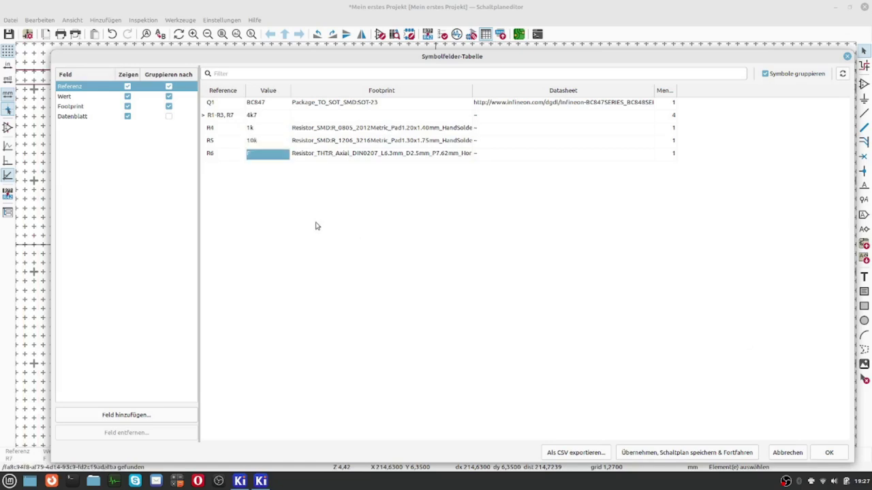
pyautogui.write('100k')
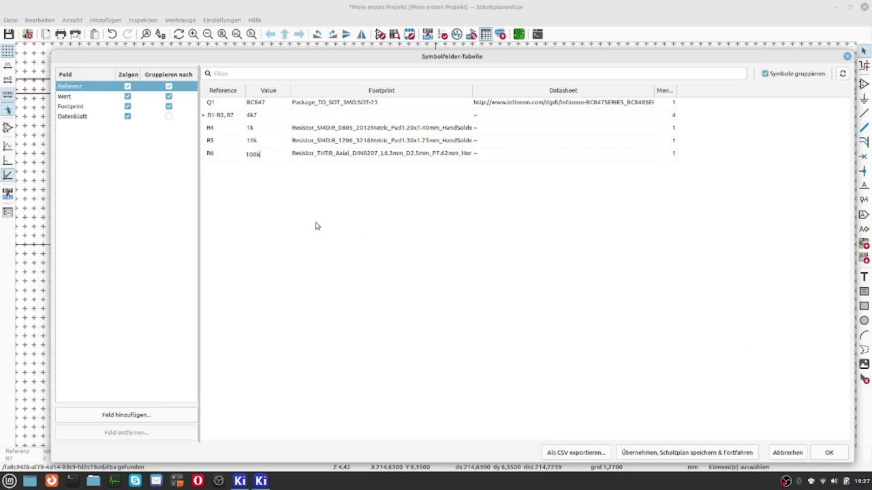
pyautogui.click(840, 452)
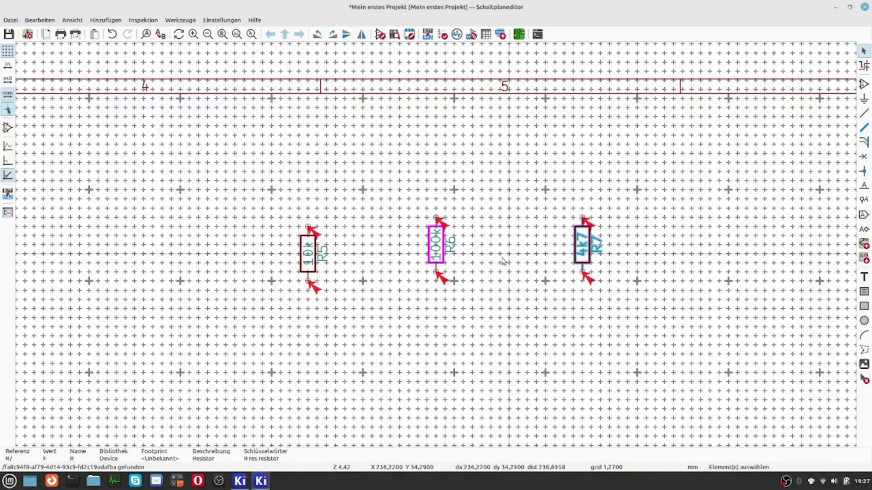
# Step: Change the value of resistor R3 to 1k directly in the schematic
pyautogui.scroll(-1, 502, 261)
pyautogui.scroll(4, 186, 204)
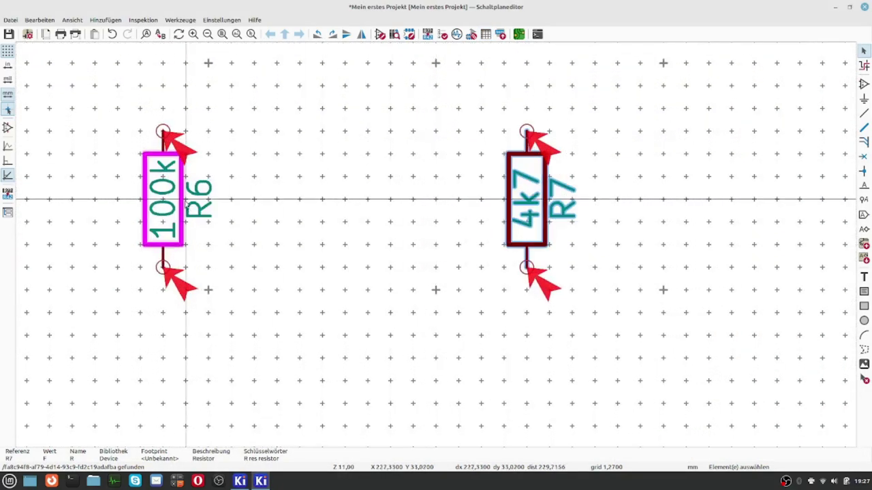
pyautogui.scroll(-3, 425, 254)
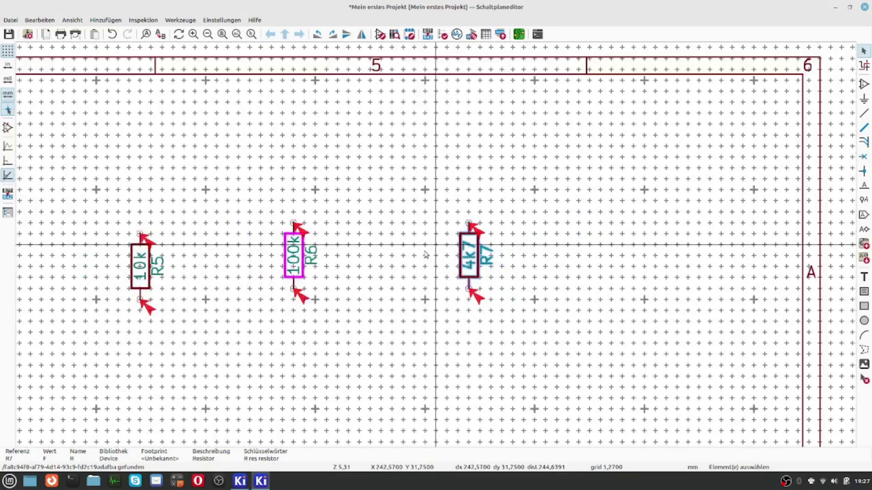
pyautogui.scroll(-5, 424, 254)
pyautogui.scroll(-3, 446, 311)
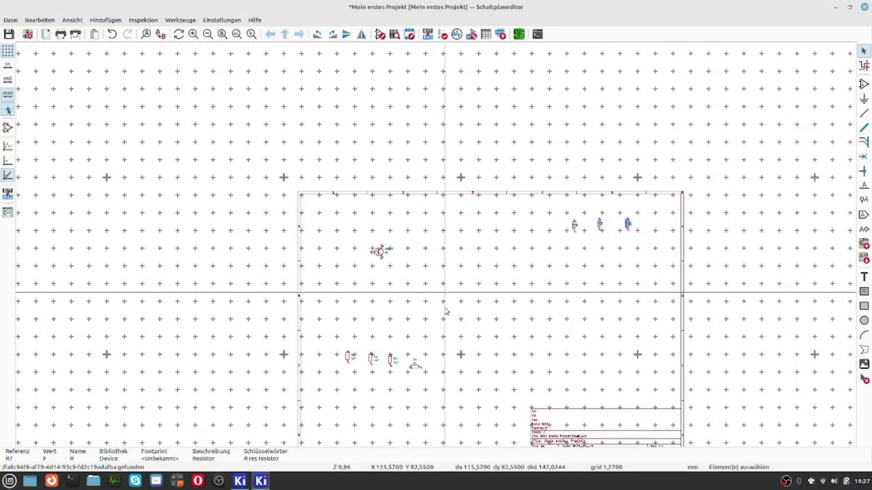
pyautogui.scroll(8, 412, 313)
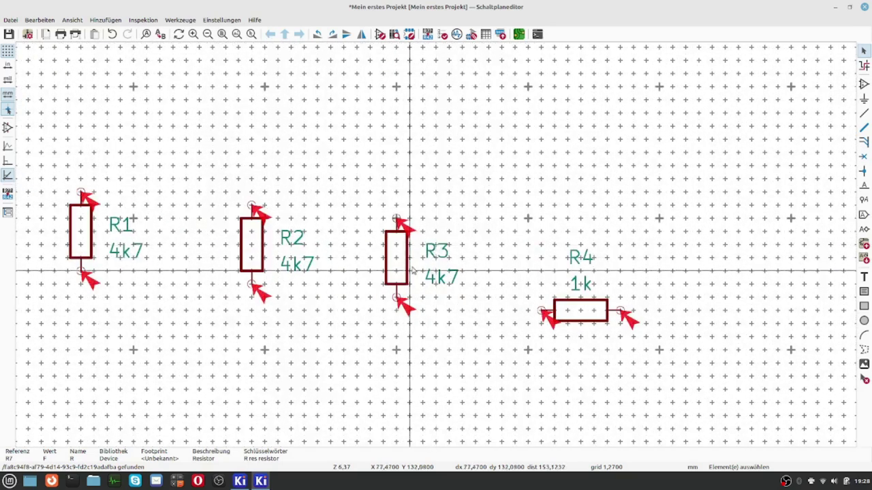
pyautogui.click(401, 263)
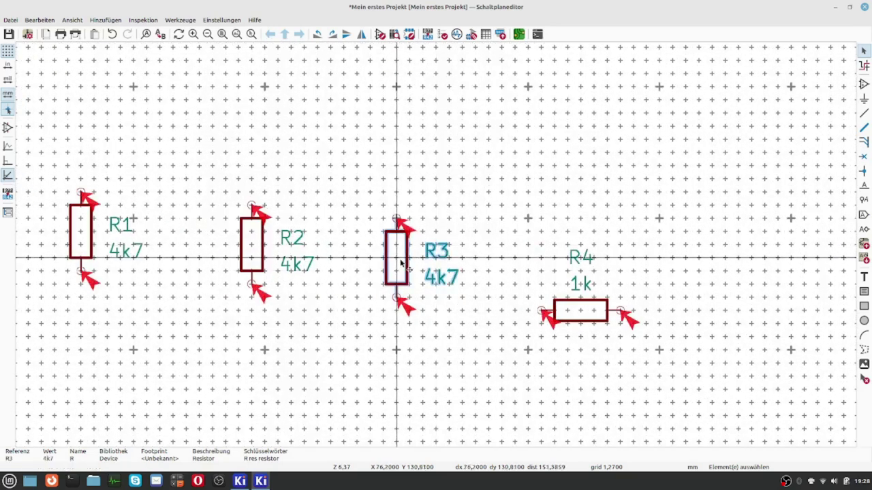
pyautogui.press('v')
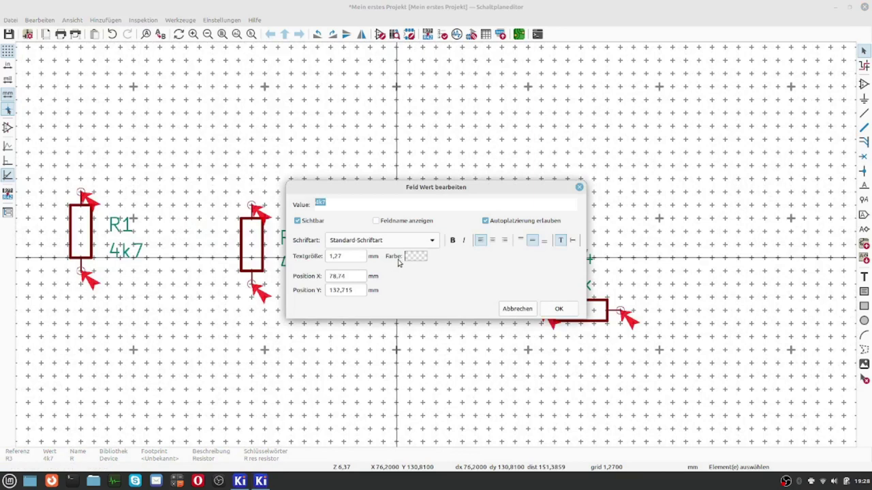
pyautogui.write('1k')
pyautogui.press('Return')
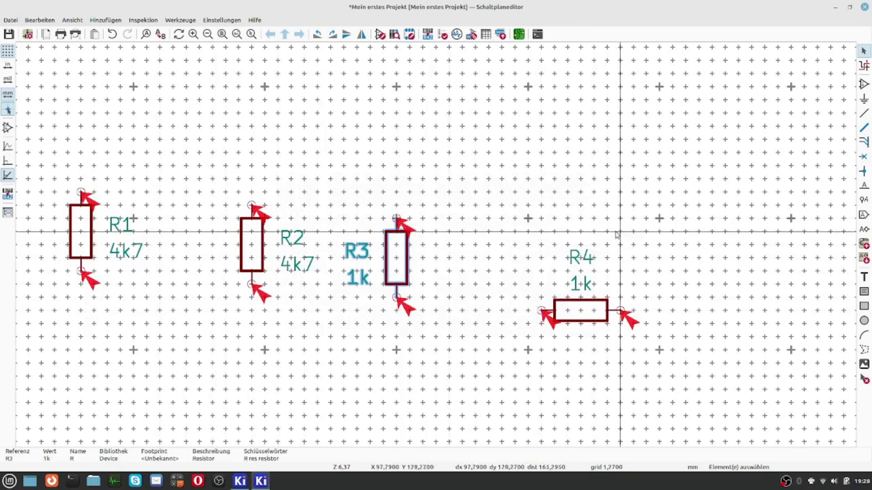
# Step: Edit the value field of resistor R4 and set it to 2k
pyautogui.rightClick(586, 311)
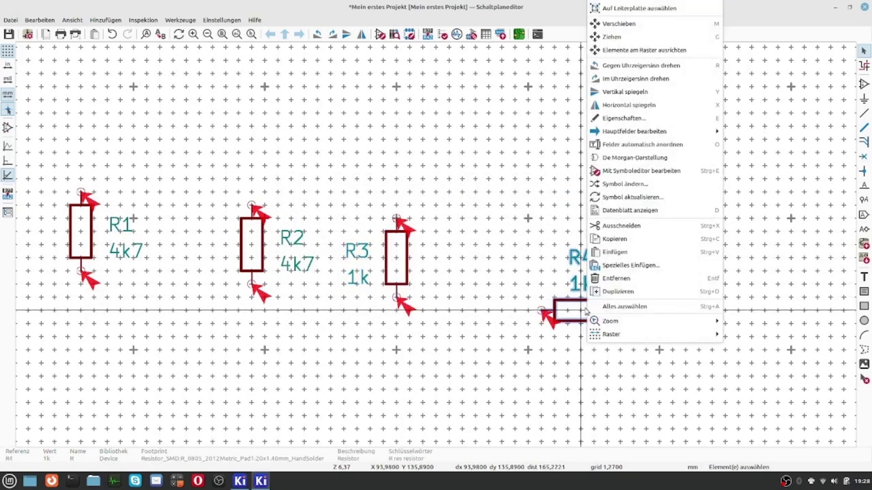
pyautogui.moveTo(638, 133)
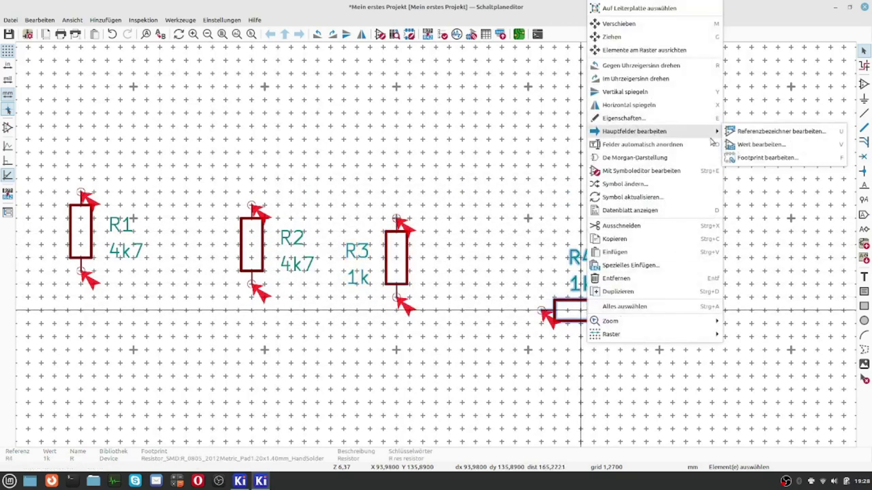
pyautogui.click(790, 145)
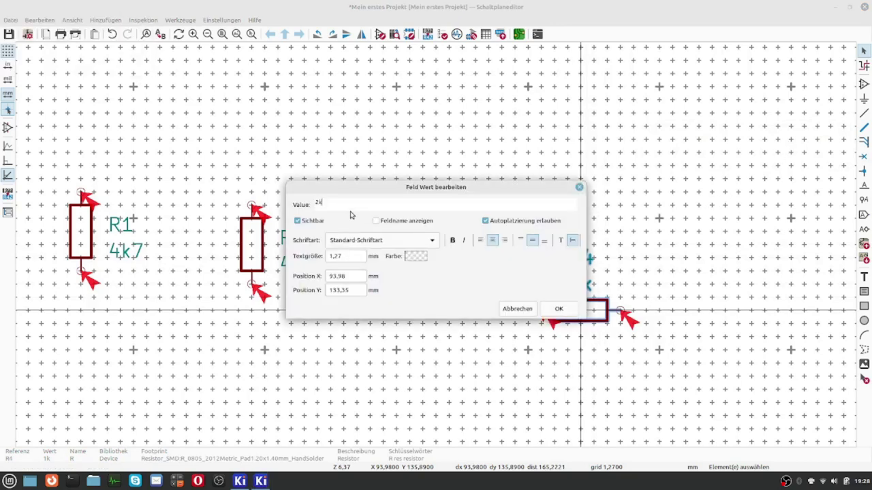
pyautogui.press('Return')
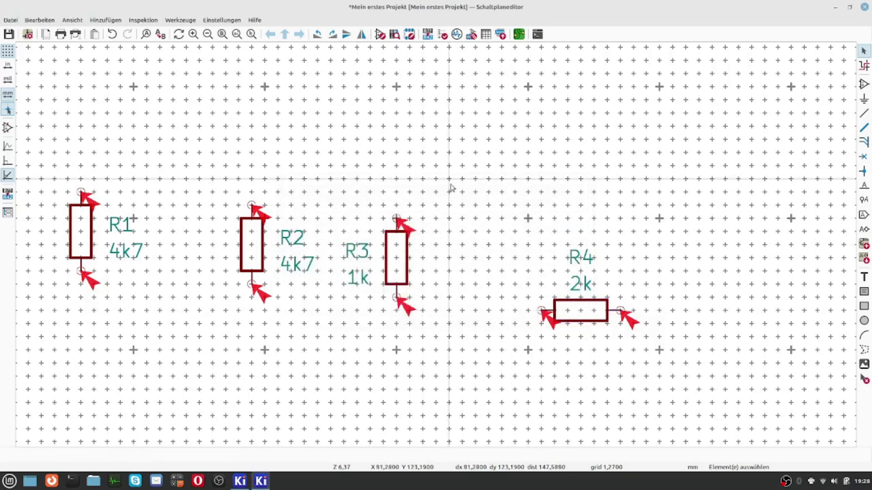
# Step: Open the symbol fields table, put R3's footprint cell into editing and accept the table
pyautogui.click(486, 35)
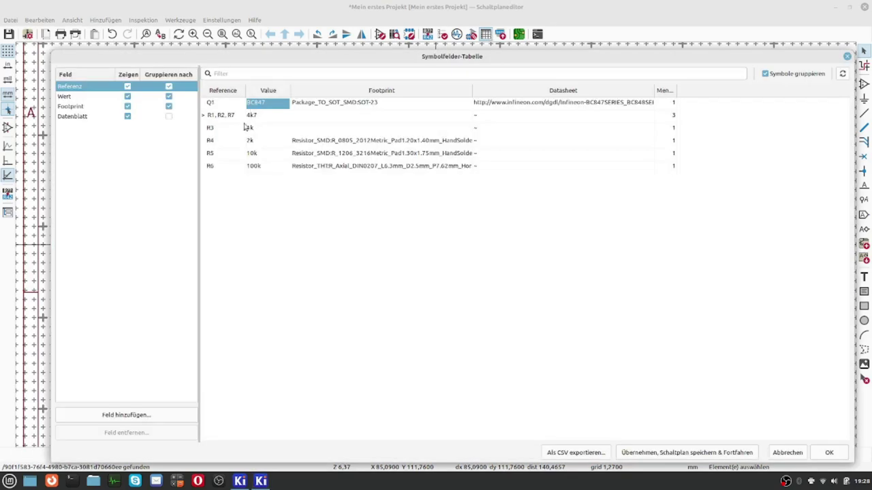
pyautogui.doubleClick(378, 134)
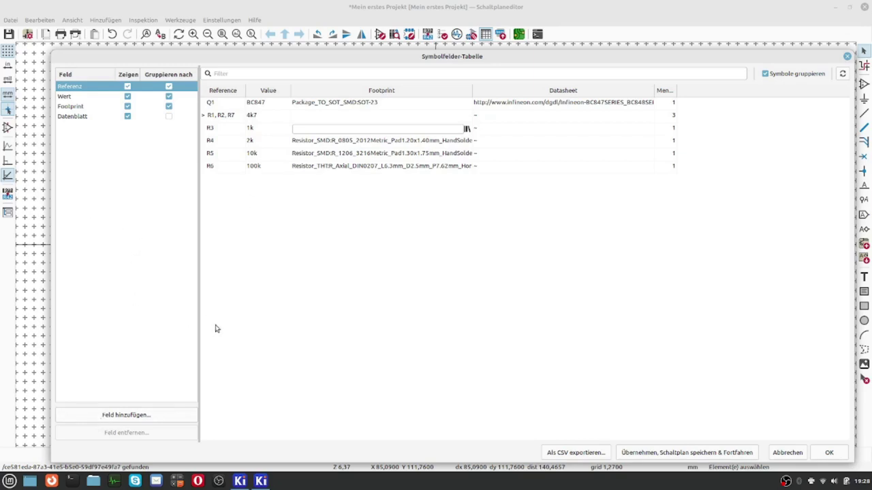
pyautogui.click(829, 453)
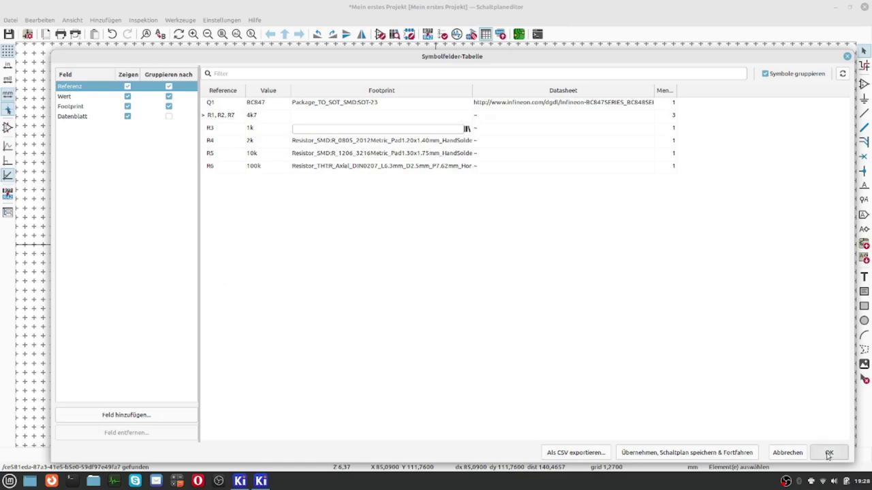
# Step: Open the project's board in the PCB editor, dismiss the KiKit notice, look over the sheet and return to the schematic
pyautogui.scroll(-2, 420, 126)
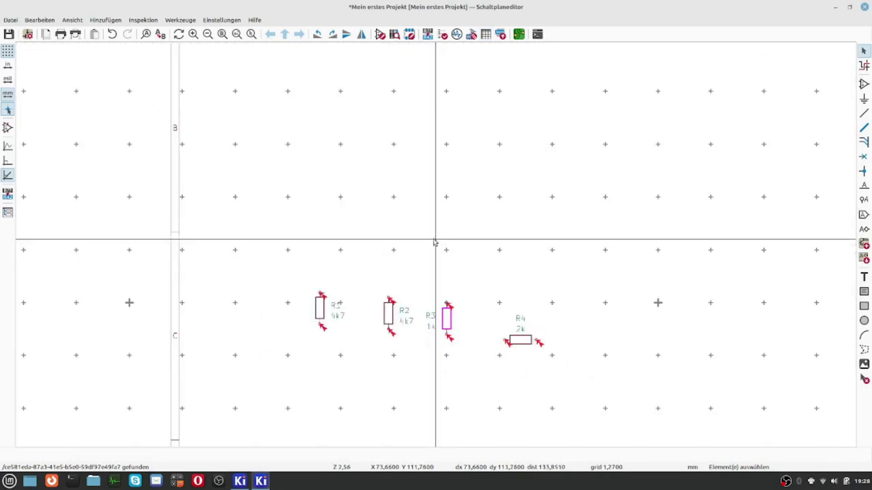
pyautogui.click(502, 37)
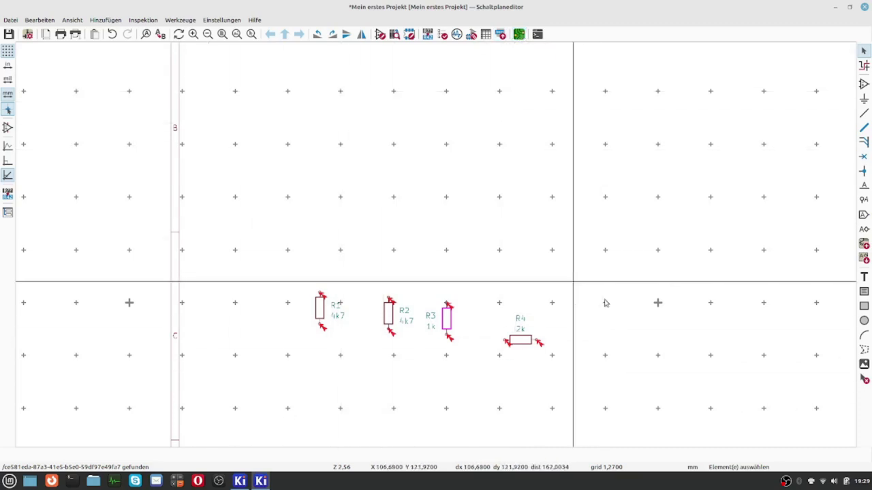
pyautogui.click(519, 34)
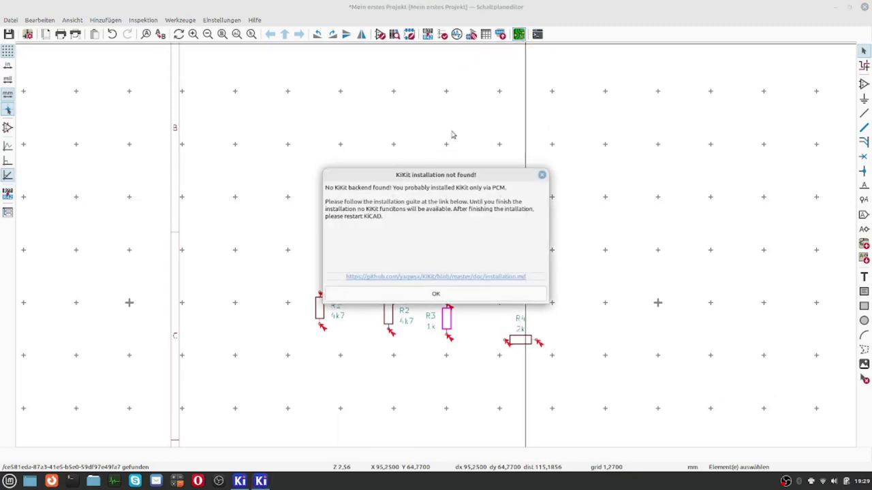
pyautogui.click(436, 294)
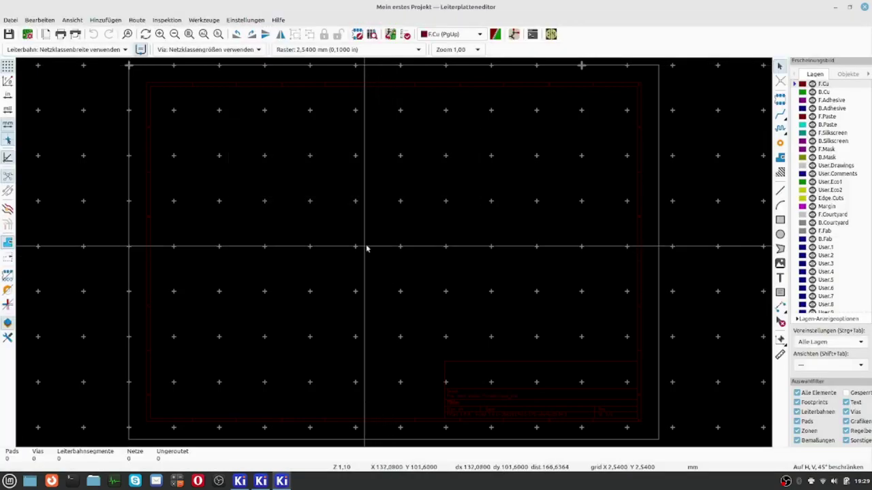
pyautogui.scroll(-1, 253, 252)
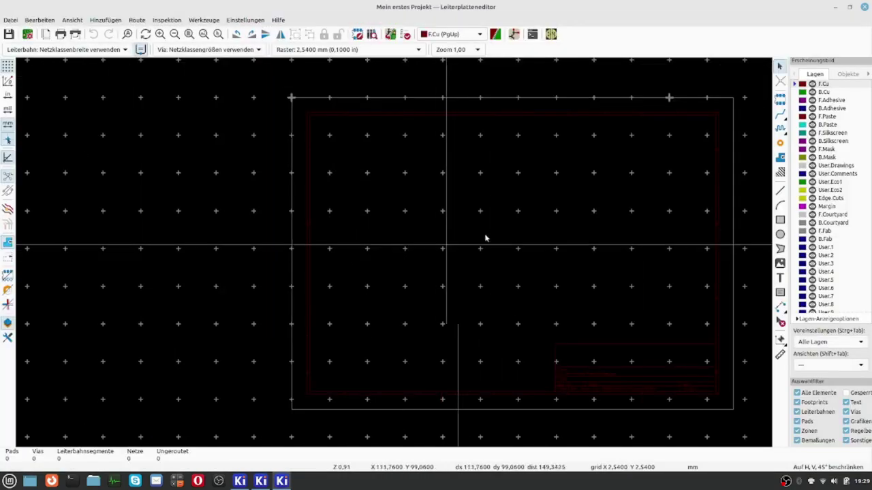
pyautogui.scroll(3, 485, 237)
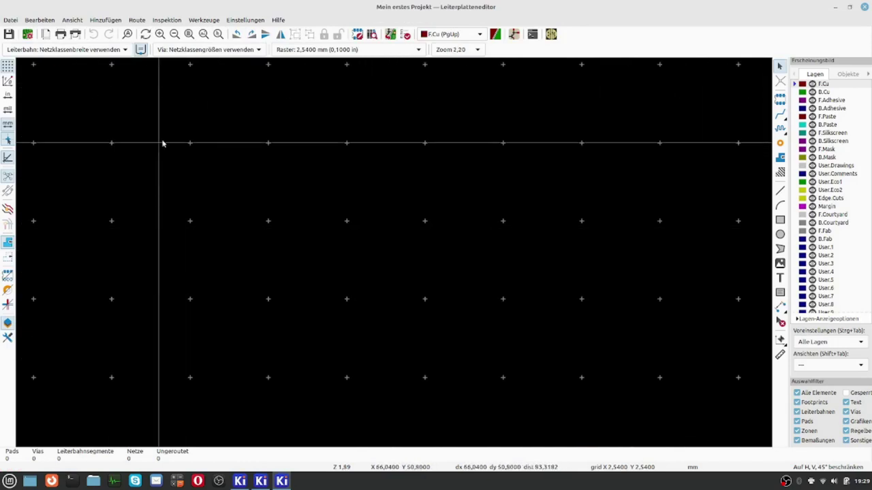
pyautogui.scroll(-1, 163, 143)
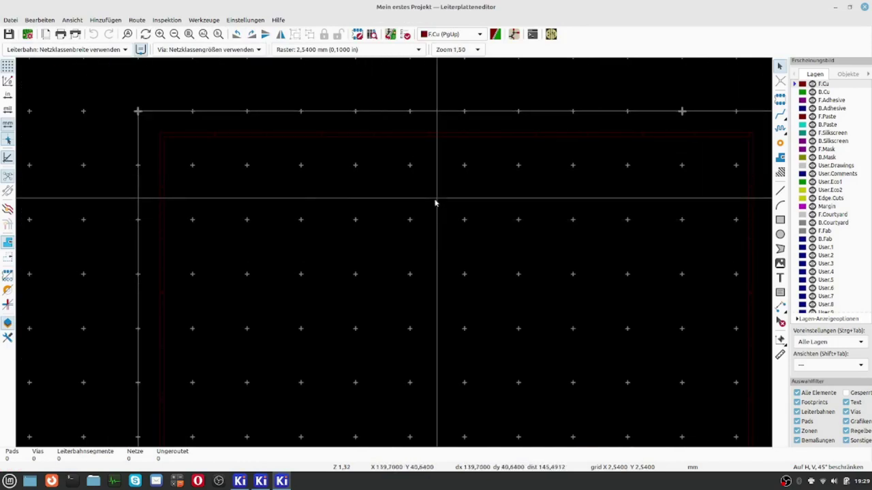
pyautogui.click(864, 8)
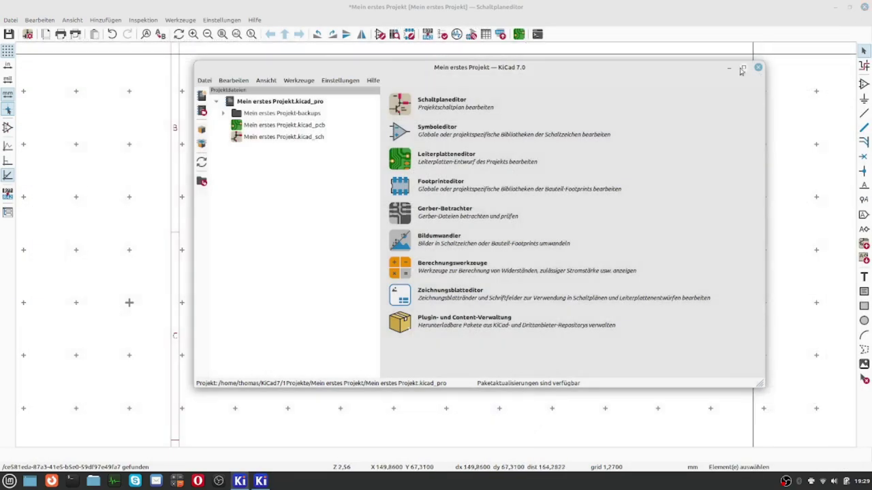
pyautogui.click(704, 9)
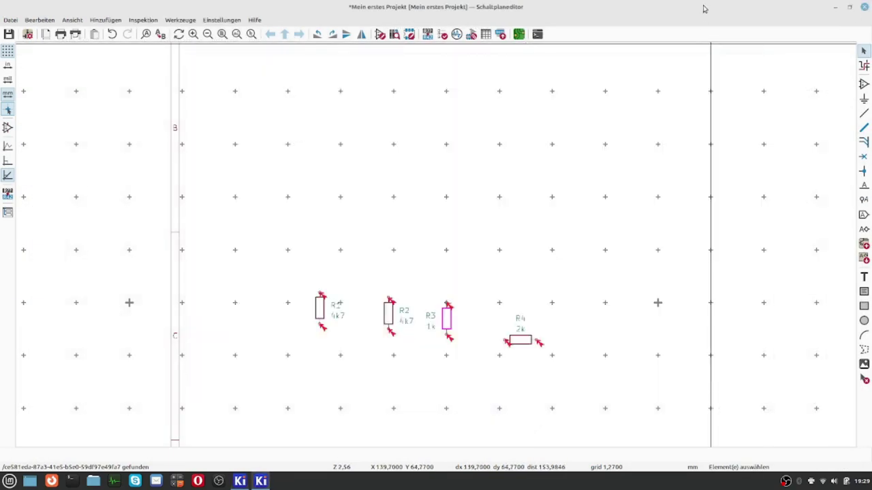
# Step: Open the Python scripting console, close it again and save the schematic
pyautogui.click(538, 36)
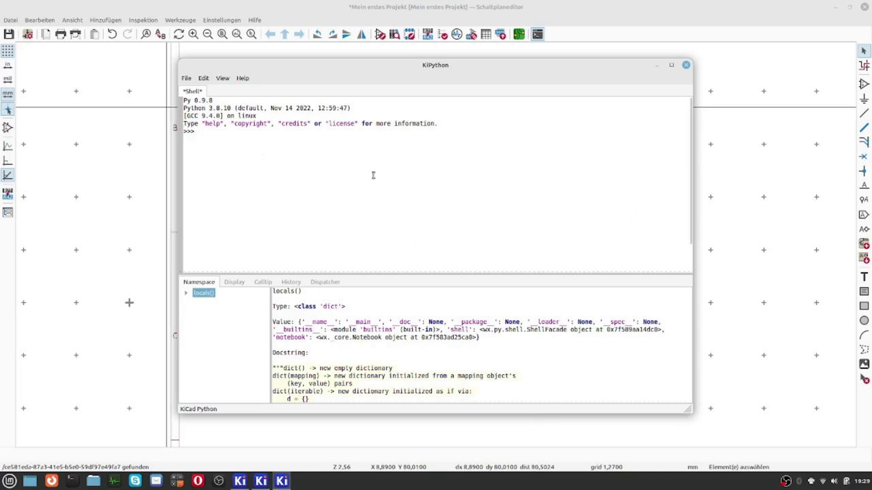
pyautogui.click(687, 65)
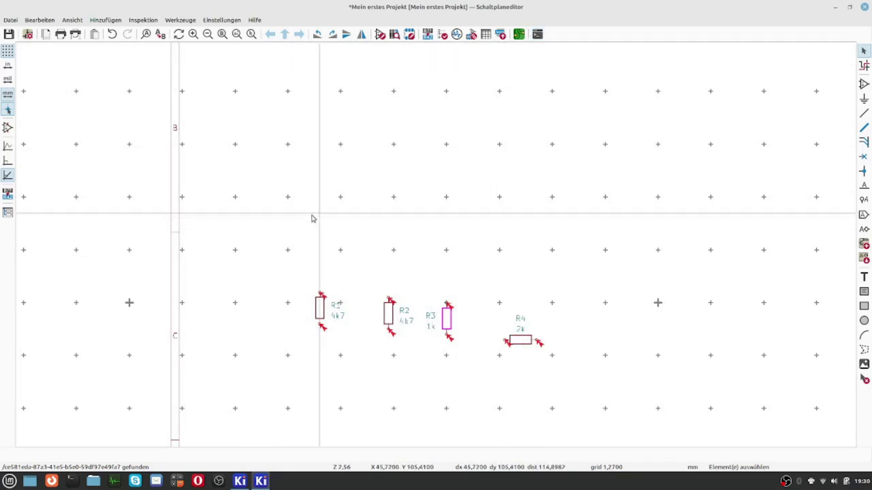
pyautogui.hotkey('ctrl', 's')
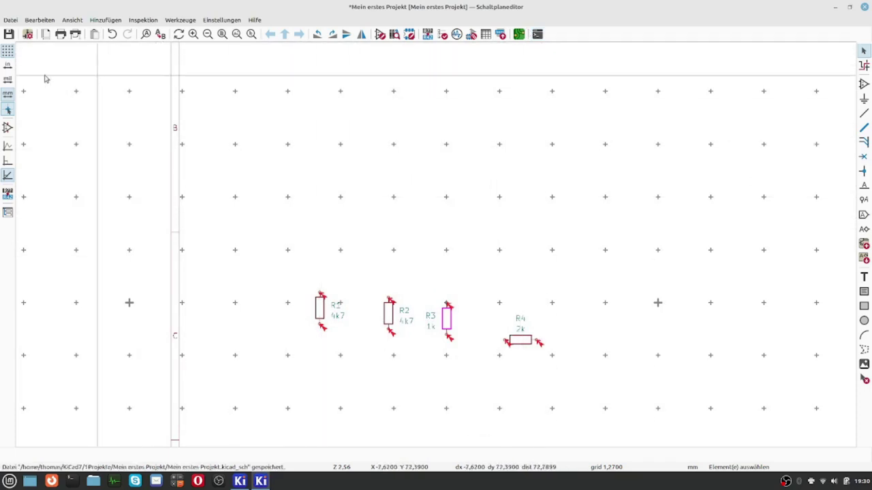
# Step: Open the schematic setup dialog on its formatting page, move it higher and enlarge it
pyautogui.click(28, 36)
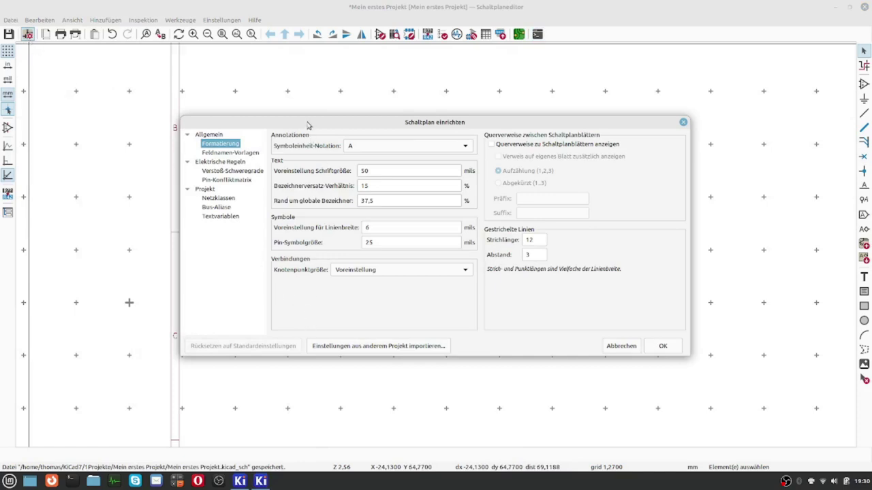
pyautogui.moveTo(307, 124); pyautogui.dragTo(295, 79)
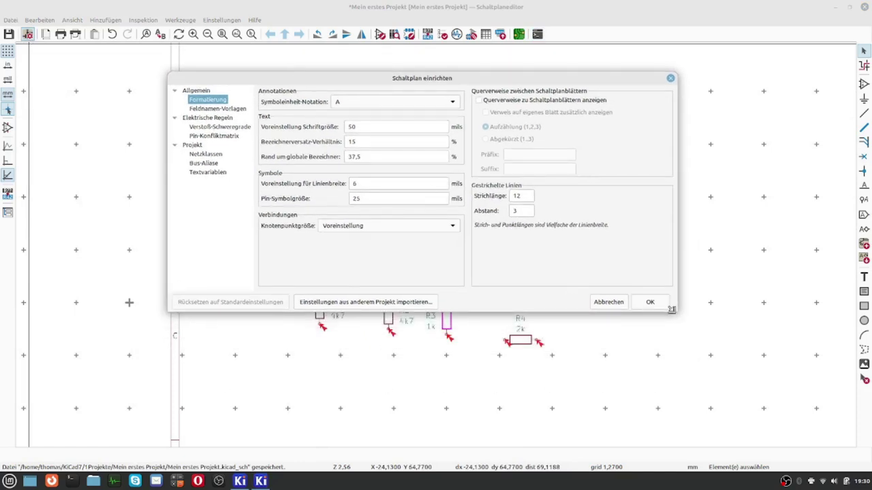
pyautogui.moveTo(672, 310); pyautogui.dragTo(742, 425)
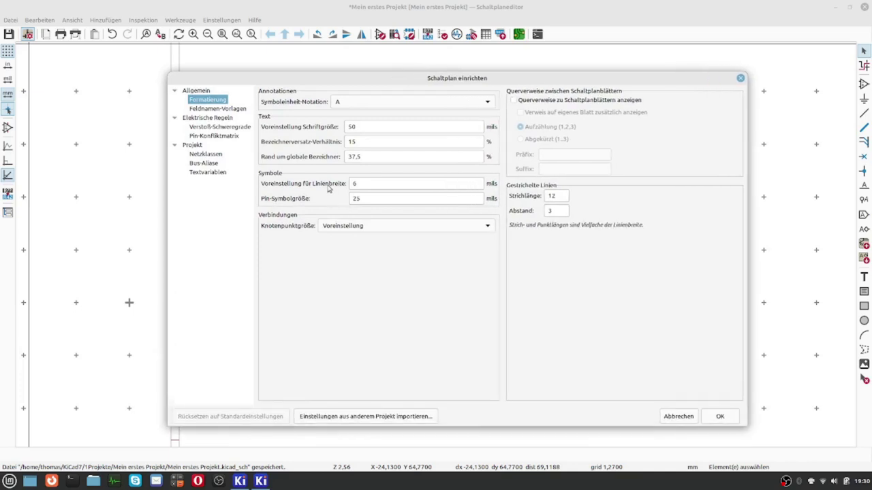
# Step: Look at the general settings commands in the project manager and return to the schematic setup dialog
pyautogui.click(240, 481)
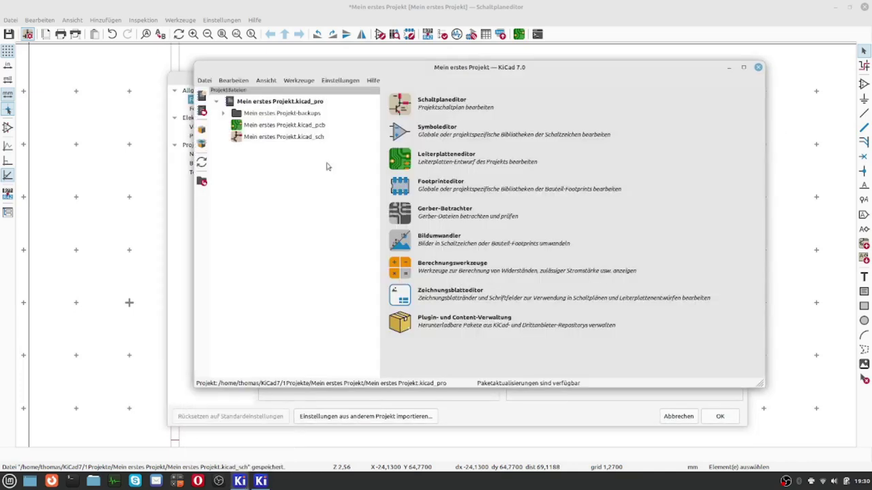
pyautogui.click(327, 82)
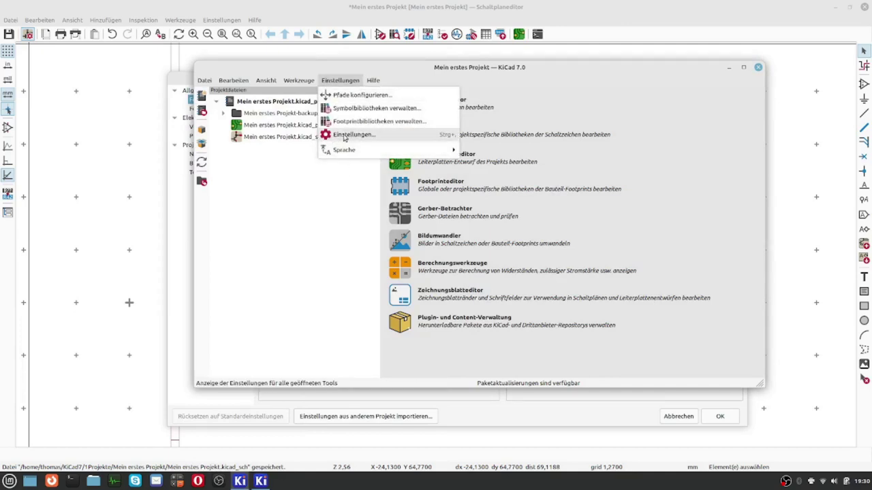
pyautogui.click(180, 225)
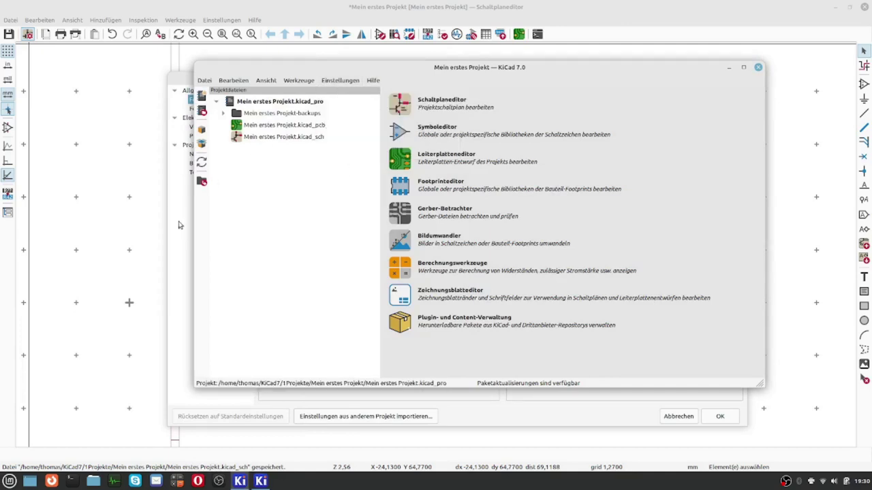
pyautogui.click(177, 227)
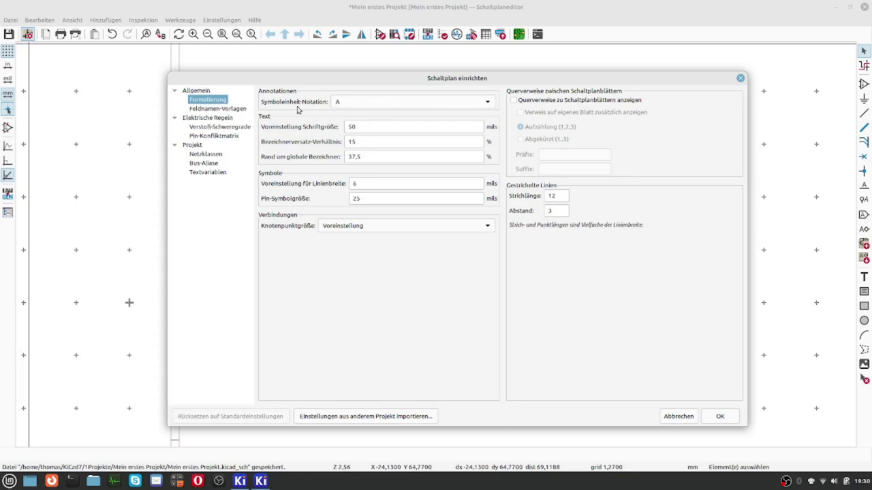
# Step: Review the field name templates and the violation severity settings of the electrical rules in the schematic setup
pyautogui.click(242, 111)
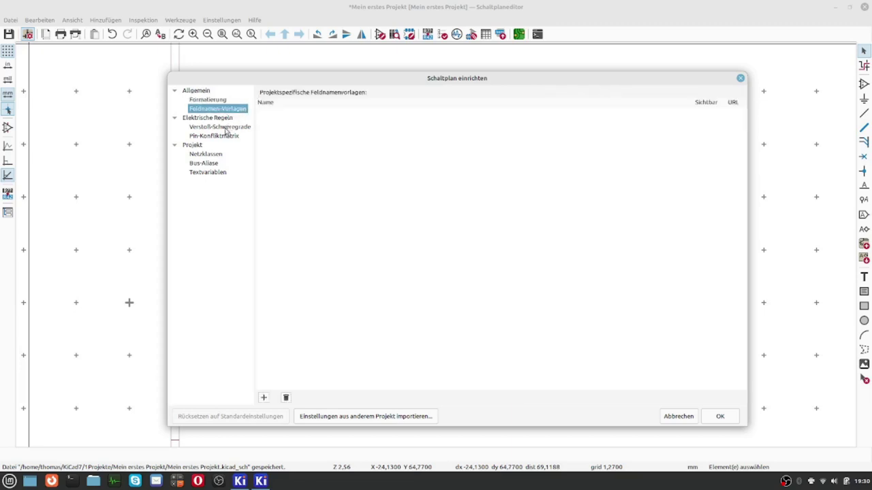
pyautogui.click(222, 130)
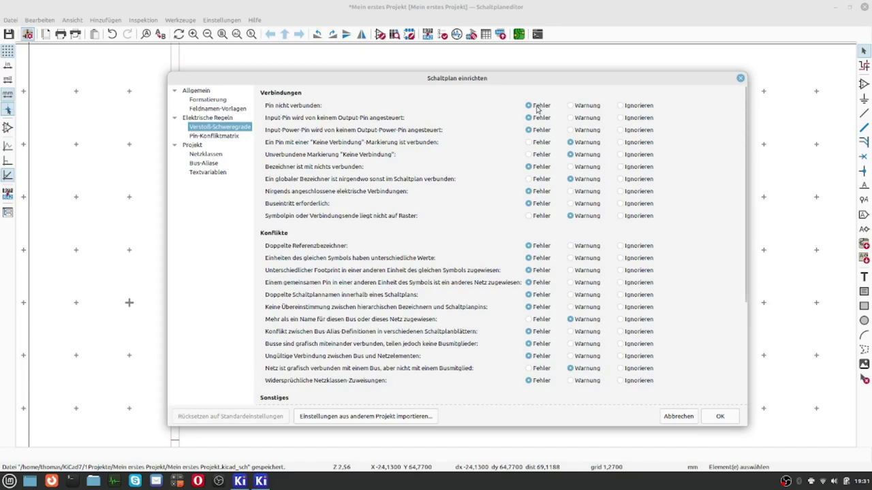
pyautogui.click(621, 107)
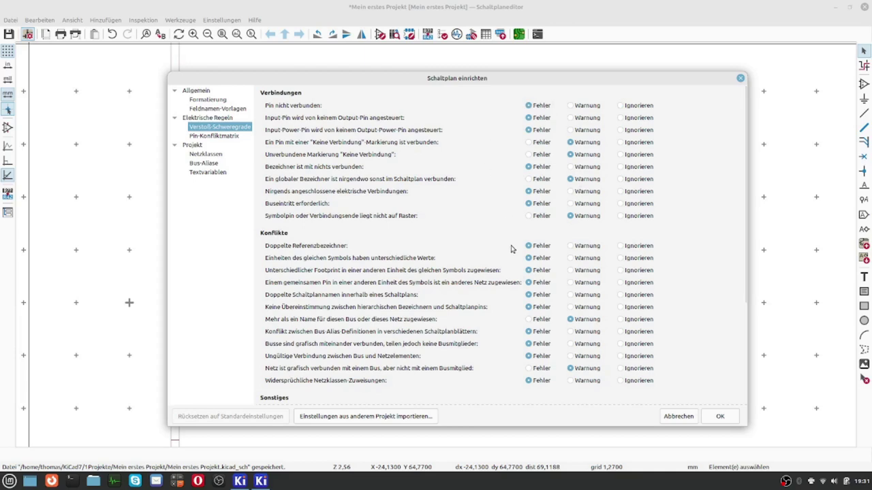
# Step: In the pin conflict matrix, cycle the severity for the power supply pin and input pin combination
pyautogui.click(230, 139)
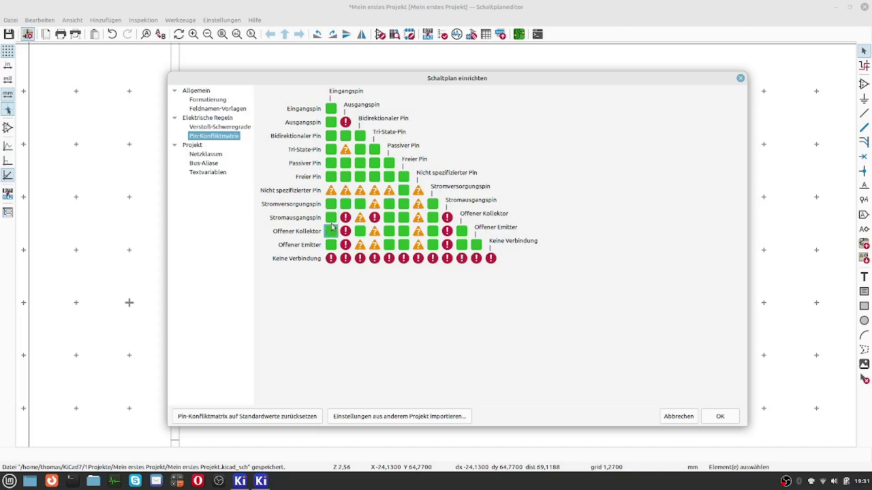
pyautogui.click(331, 204)
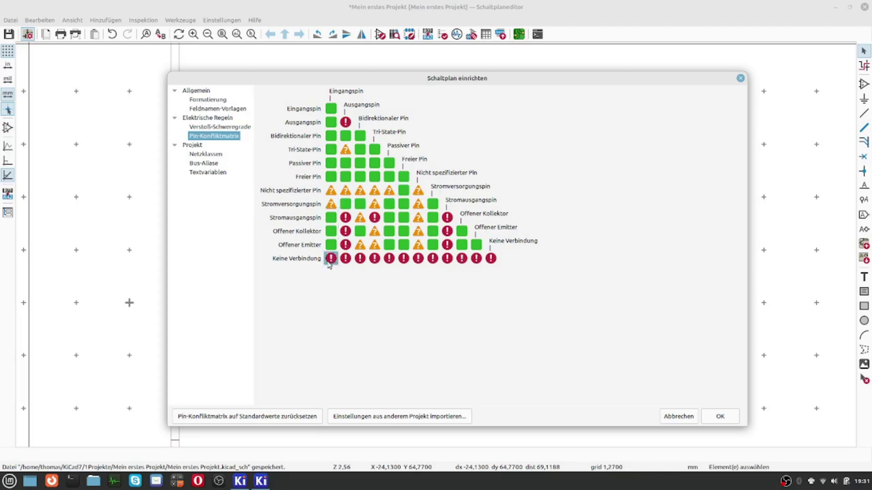
pyautogui.click(331, 204)
pyautogui.click(331, 203)
# Step: Review the net classes, bus aliases and text variables of the project, and cancel the schematic setup
pyautogui.click(205, 156)
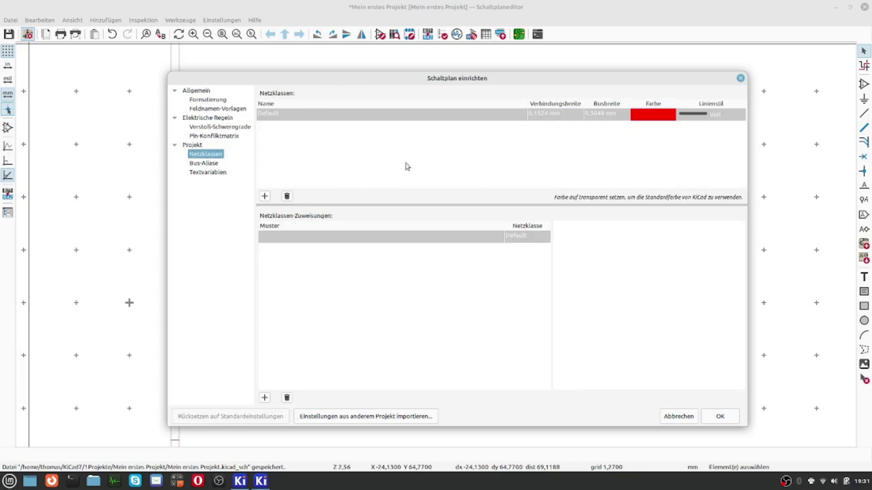
pyautogui.click(208, 166)
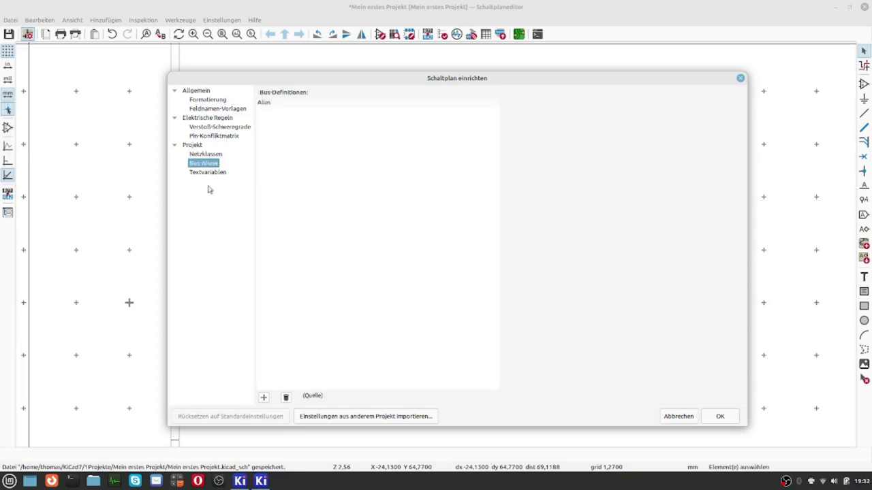
pyautogui.click(203, 173)
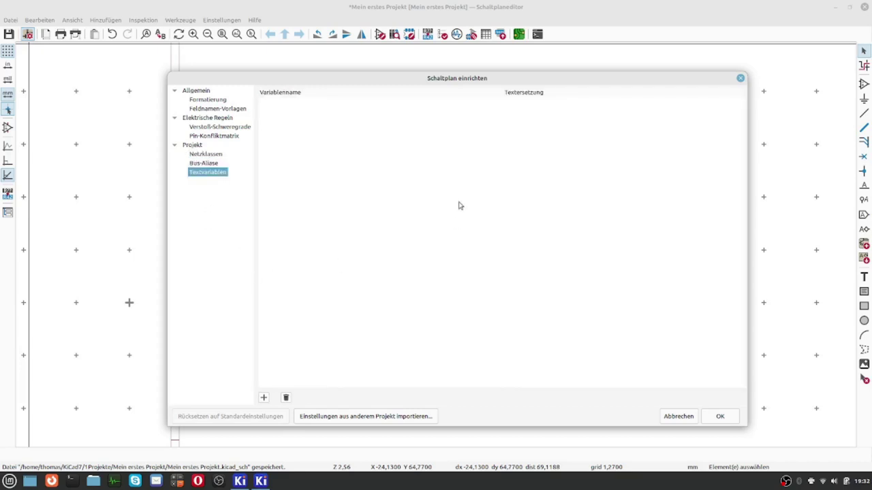
pyautogui.click(678, 416)
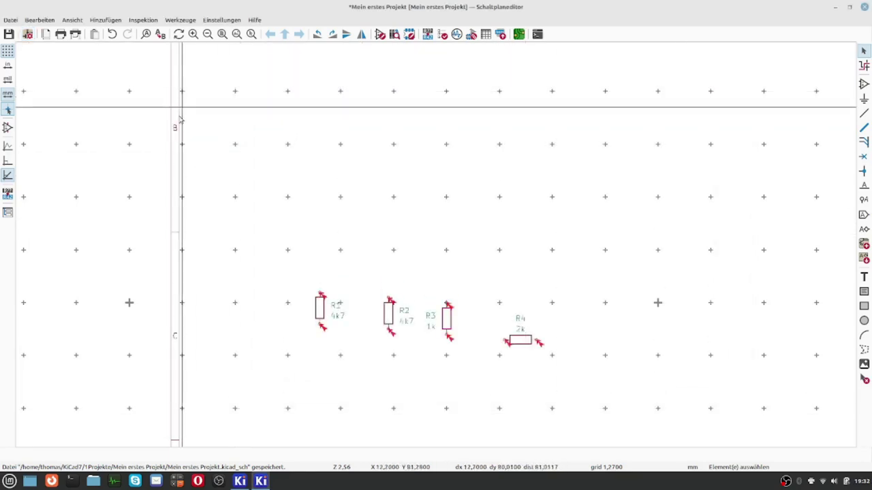
# Step: Start importing a non-KiCad schematic and save the changes to the current schematic first
pyautogui.click(10, 19)
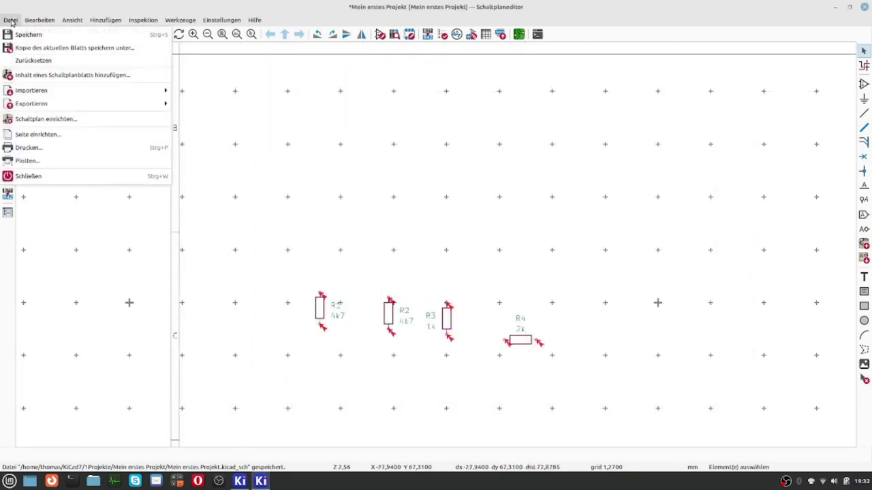
pyautogui.moveTo(70, 91)
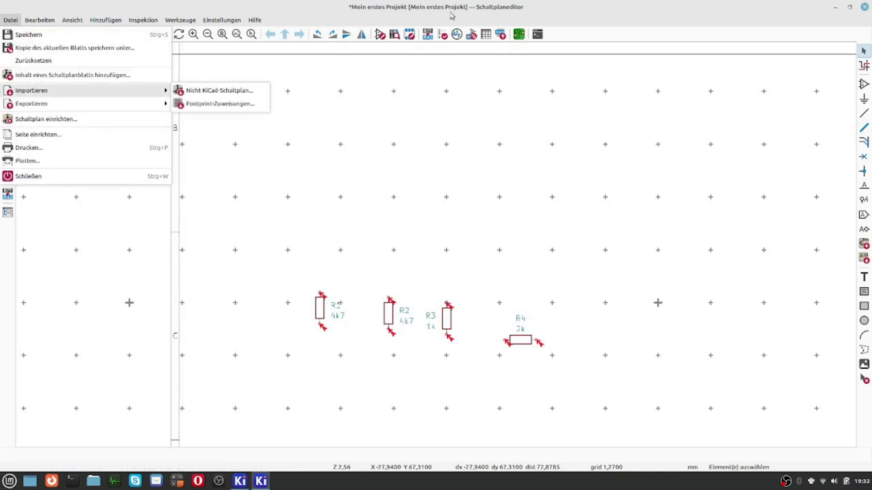
pyautogui.click(222, 20)
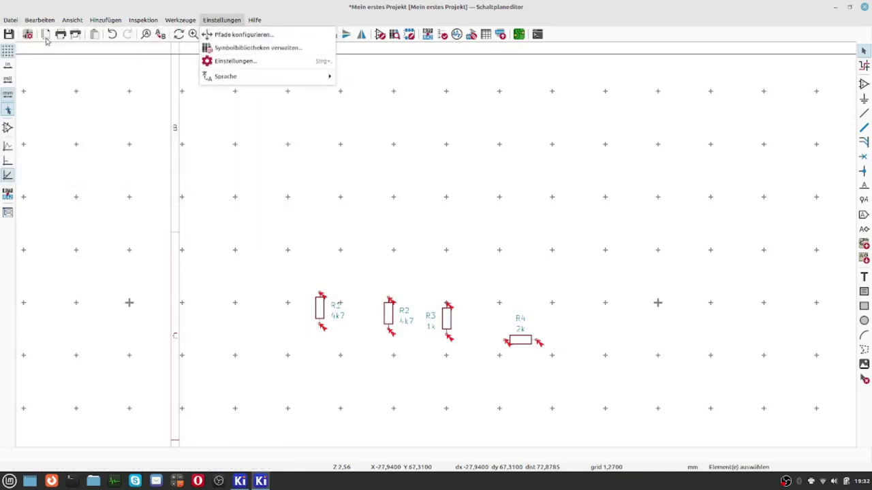
pyautogui.click(10, 21)
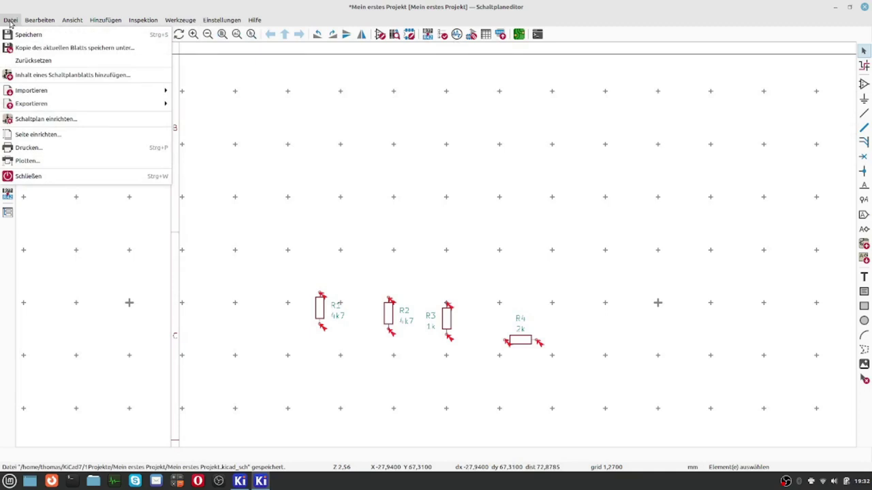
pyautogui.moveTo(29, 93)
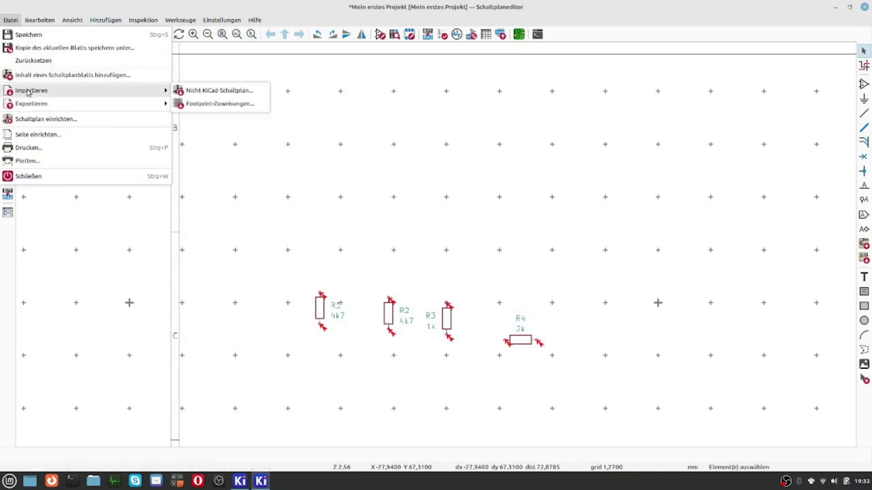
pyautogui.click(231, 93)
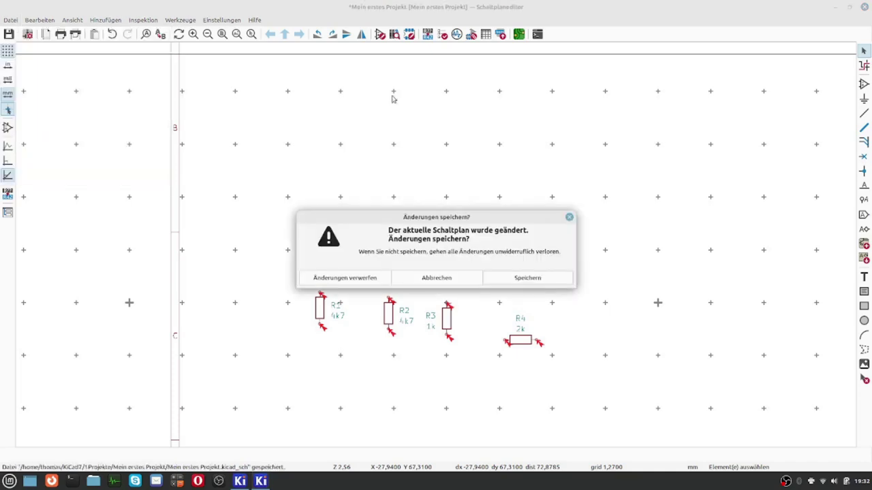
pyautogui.click(512, 279)
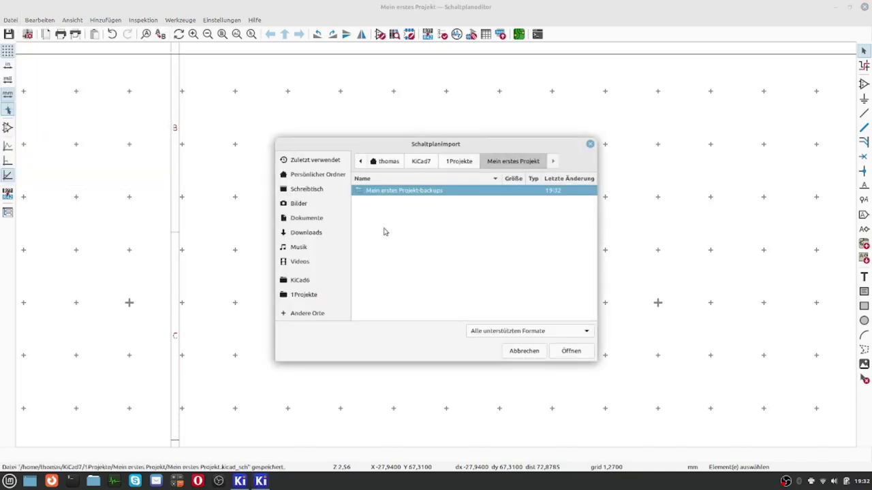
# Step: Move the schematic import dialog off the resistors, view the supported file formats and cancel the import
pyautogui.moveTo(378, 144); pyautogui.dragTo(277, 37)
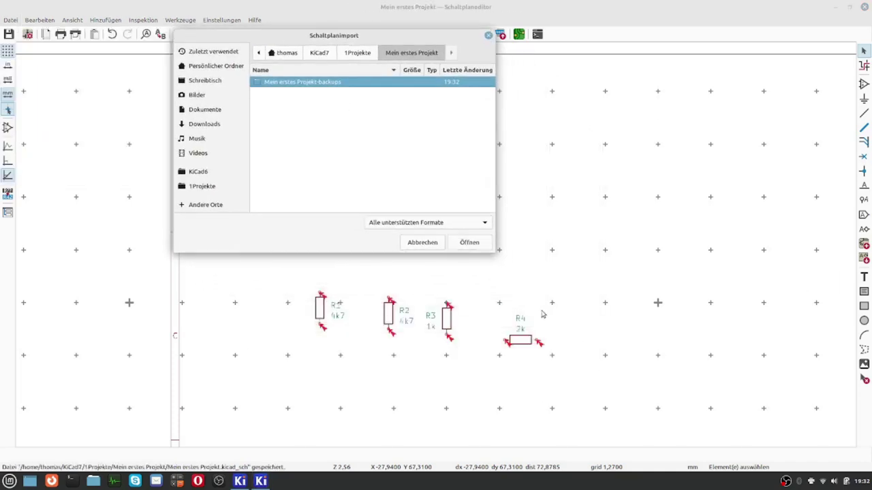
pyautogui.click(484, 226)
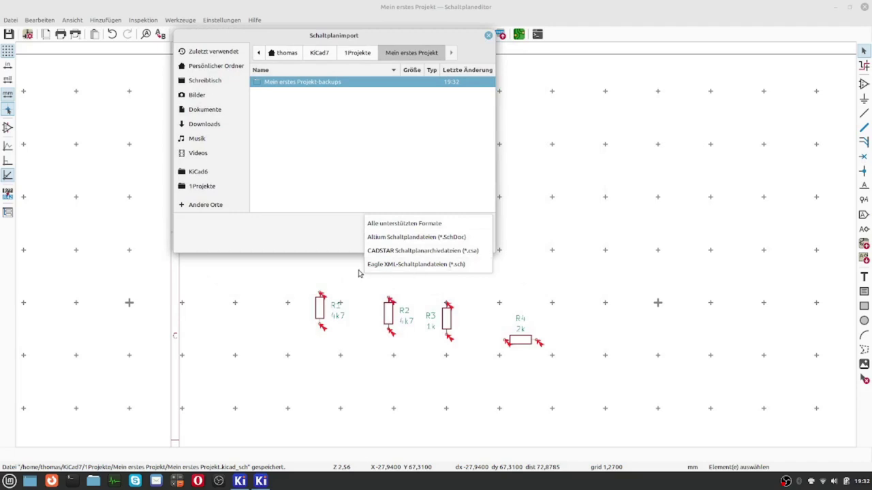
pyautogui.click(307, 244)
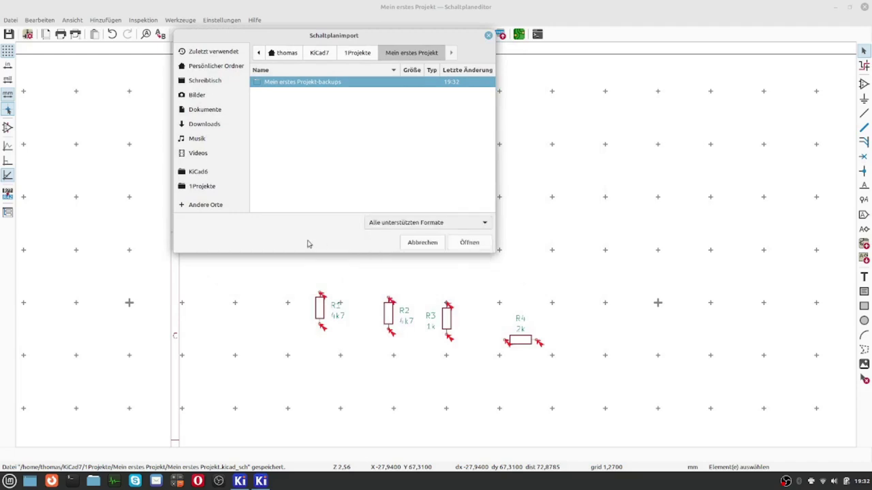
pyautogui.click(422, 242)
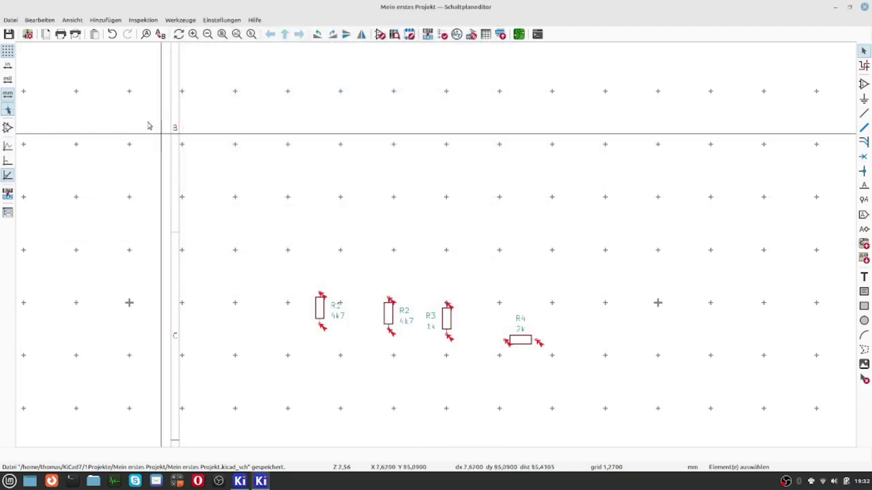
# Step: Look at the export options for the schematic, such as clipboard image, netlist and symbols to library
pyautogui.click(7, 19)
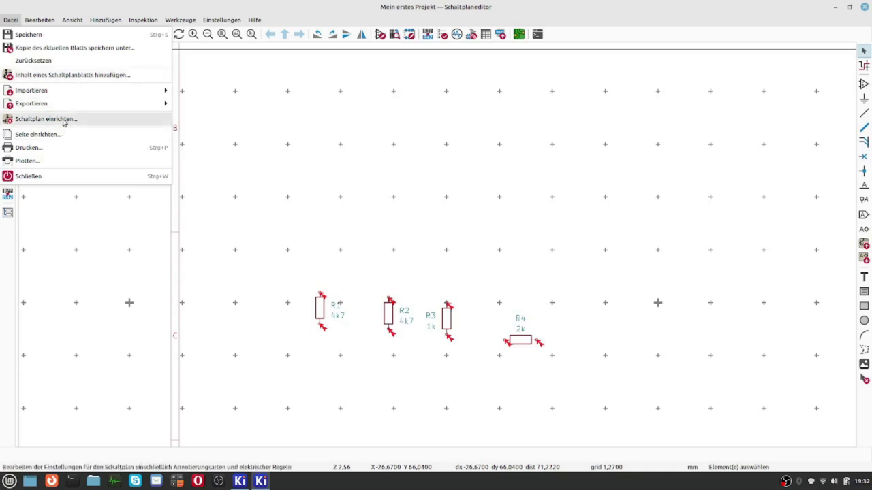
pyautogui.moveTo(59, 110)
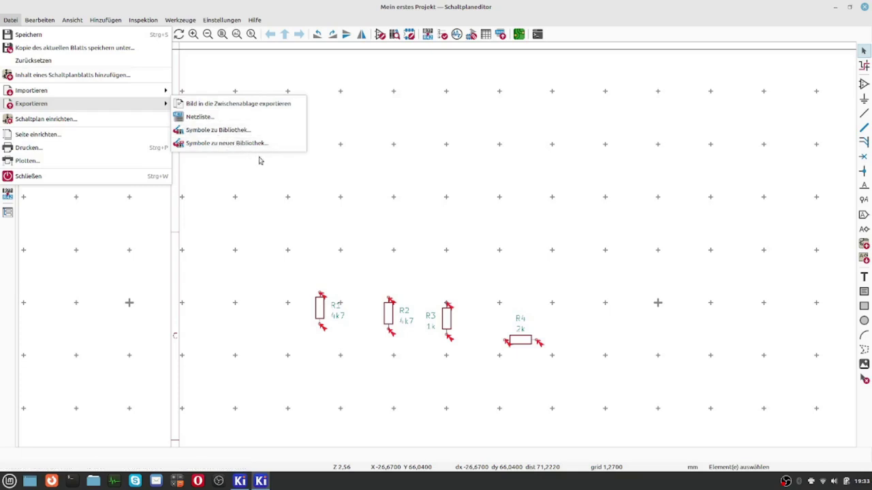
pyautogui.hotkey('ctrl', 's')
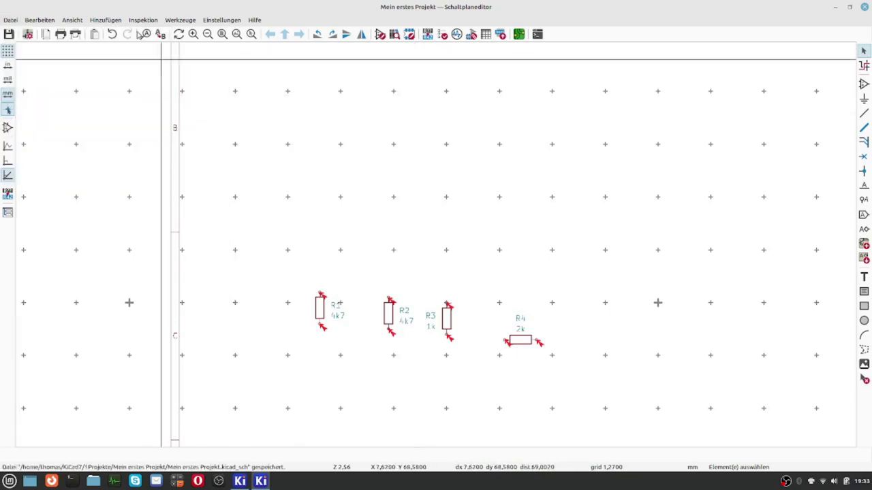
# Step: Look through the editing commands, open the Change Symbols dialog and close it without changing anything
pyautogui.click(35, 22)
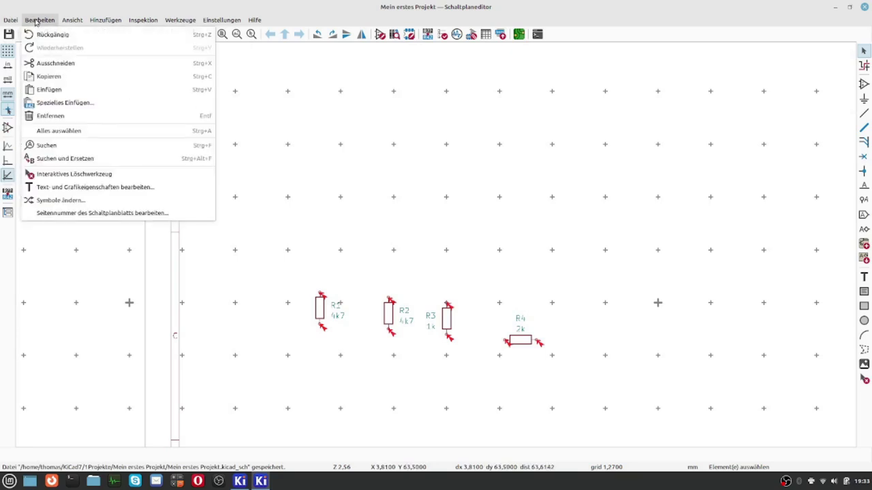
pyautogui.press('Right')
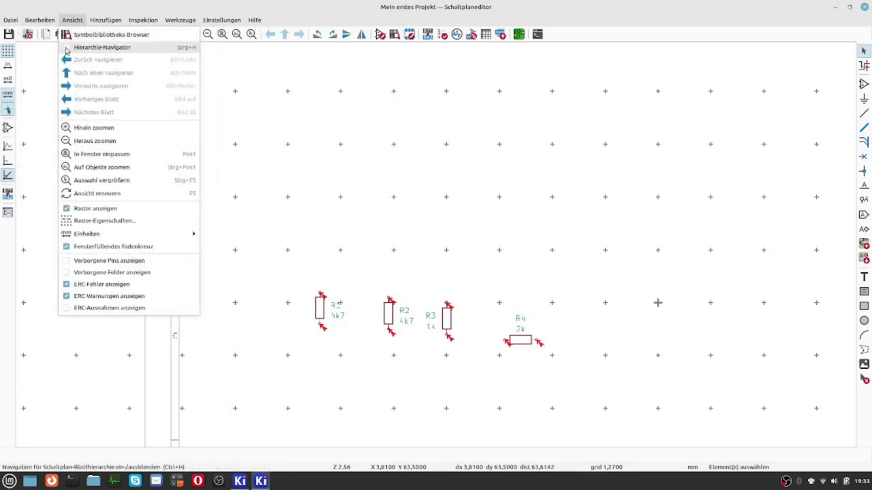
pyautogui.press('Left')
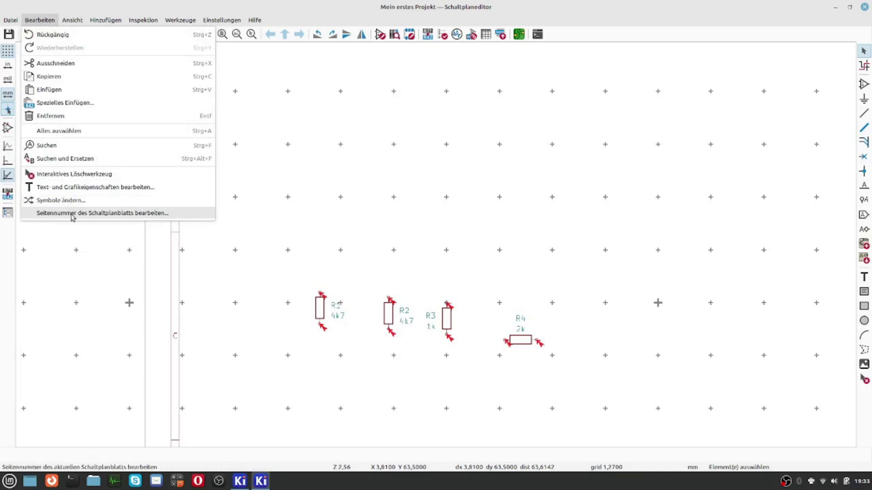
pyautogui.click(49, 202)
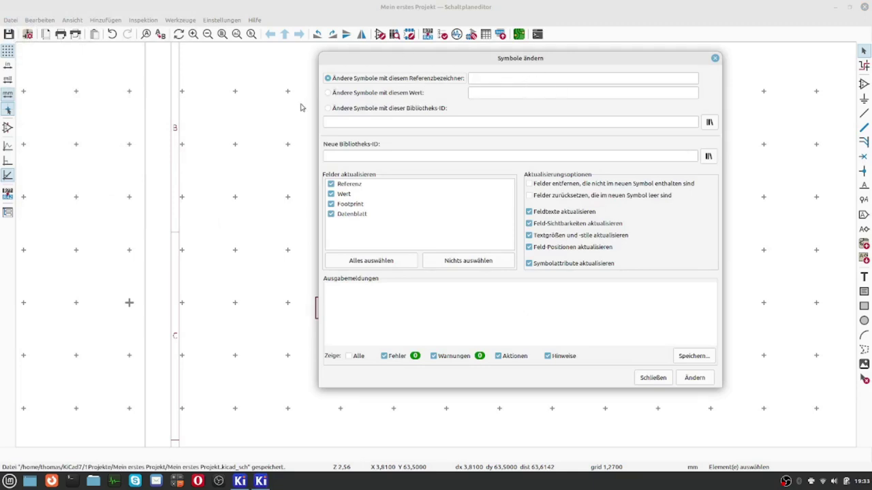
pyautogui.click(651, 379)
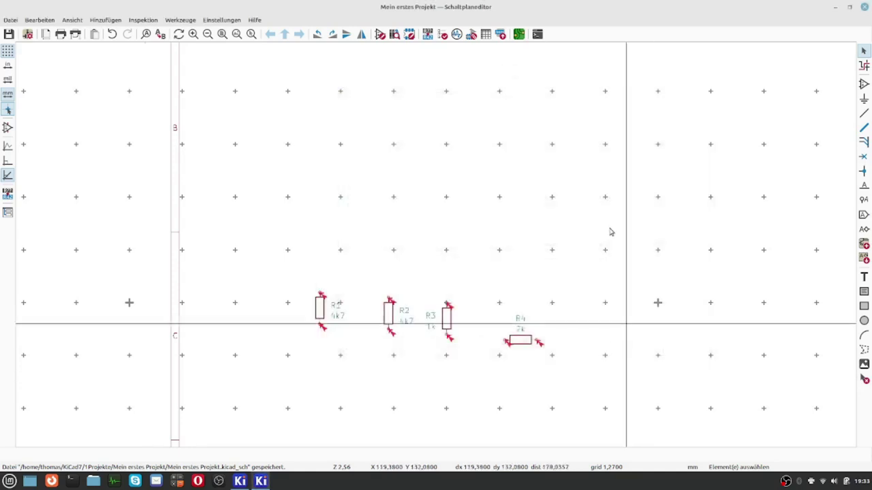
# Step: Look through the view options including the units, and the commands for adding elements, inspection and schematic tools
pyautogui.click(73, 19)
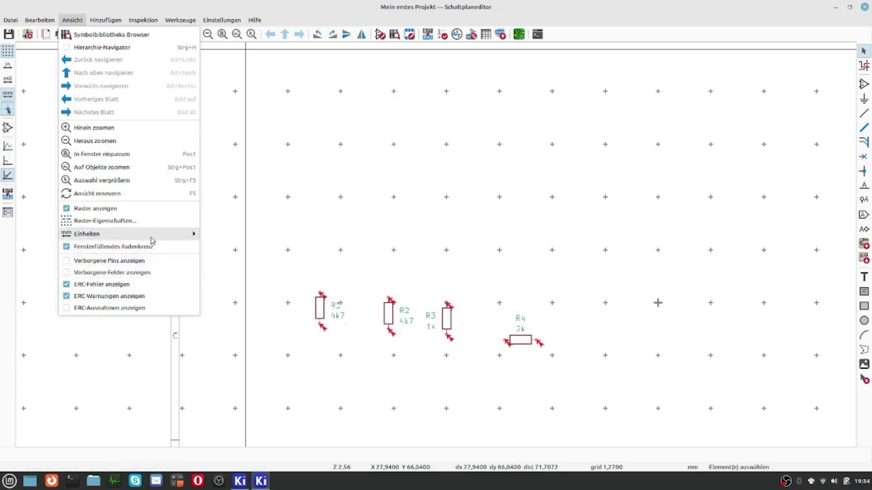
pyautogui.moveTo(151, 239)
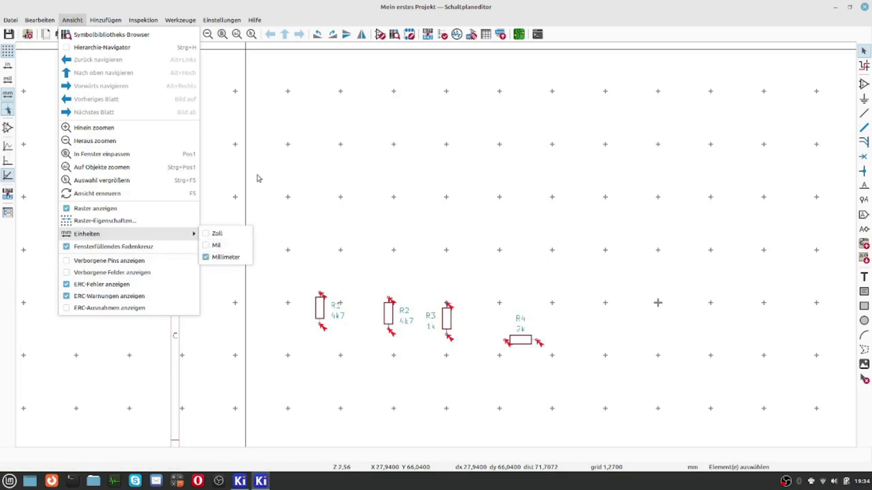
pyautogui.moveTo(114, 22)
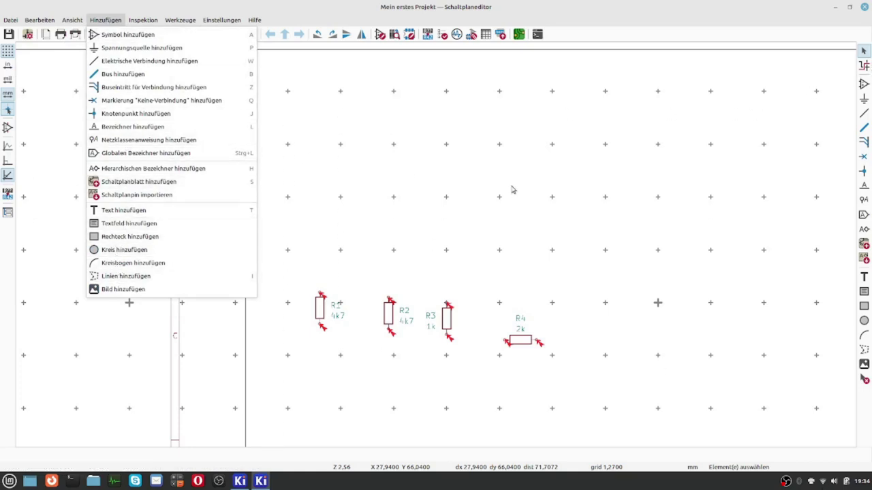
pyautogui.moveTo(143, 23)
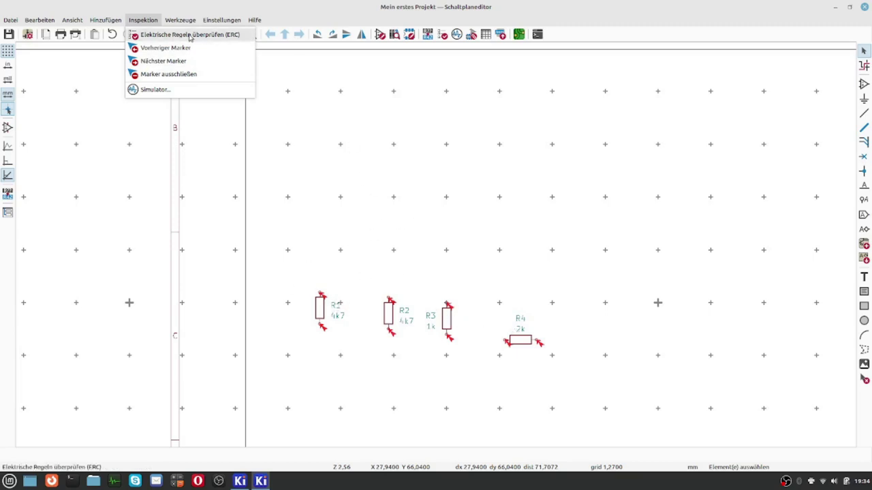
pyautogui.moveTo(179, 23)
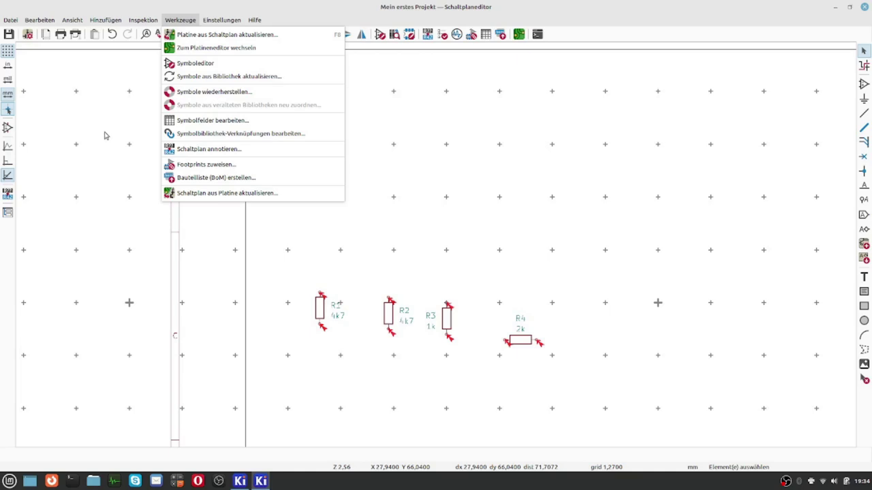
pyautogui.hotkey('ctrl', 's')
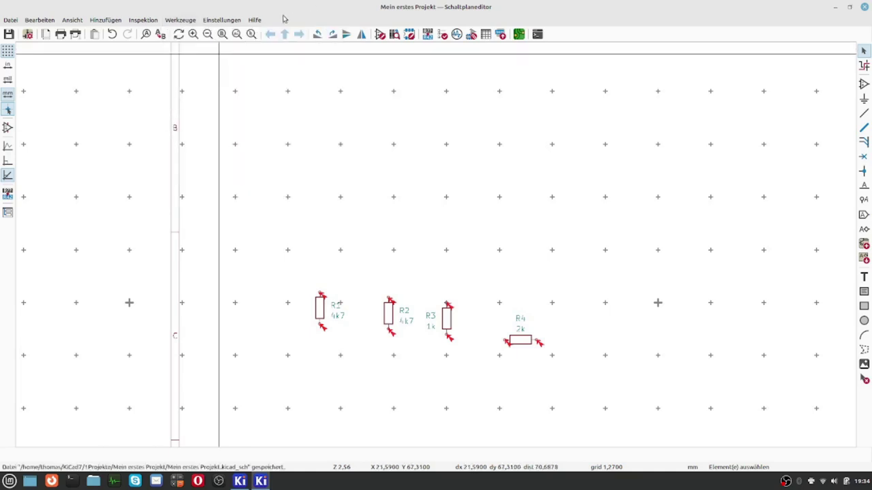
# Step: Look at the preference commands for paths, symbol libraries, general settings and language
pyautogui.click(233, 21)
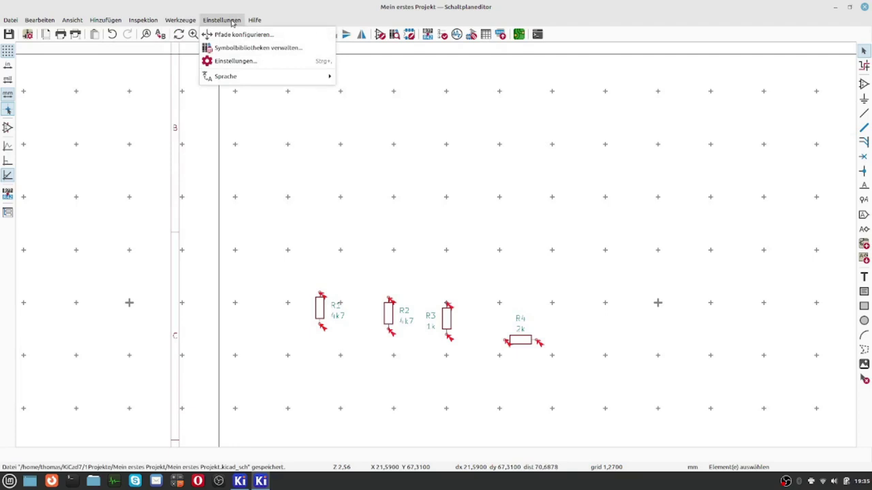
pyautogui.click(225, 20)
pyautogui.click(225, 20)
pyautogui.hotkey('ctrl', 's')
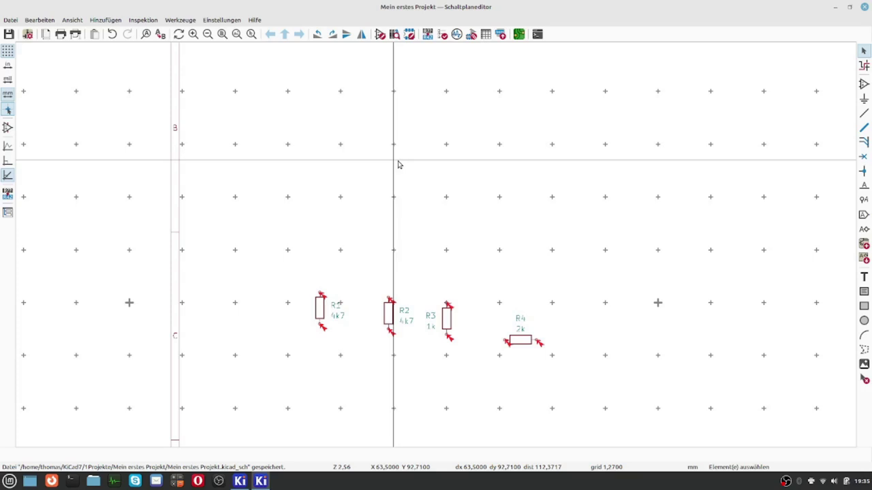
pyautogui.press('alt')
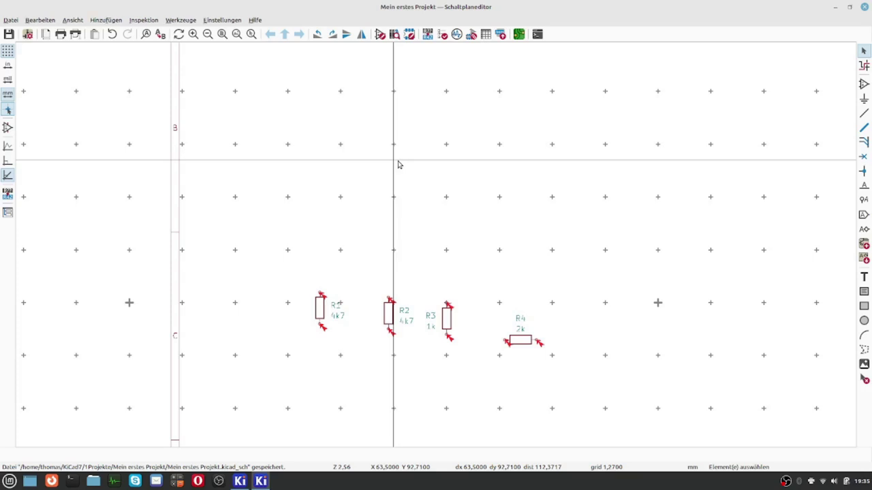